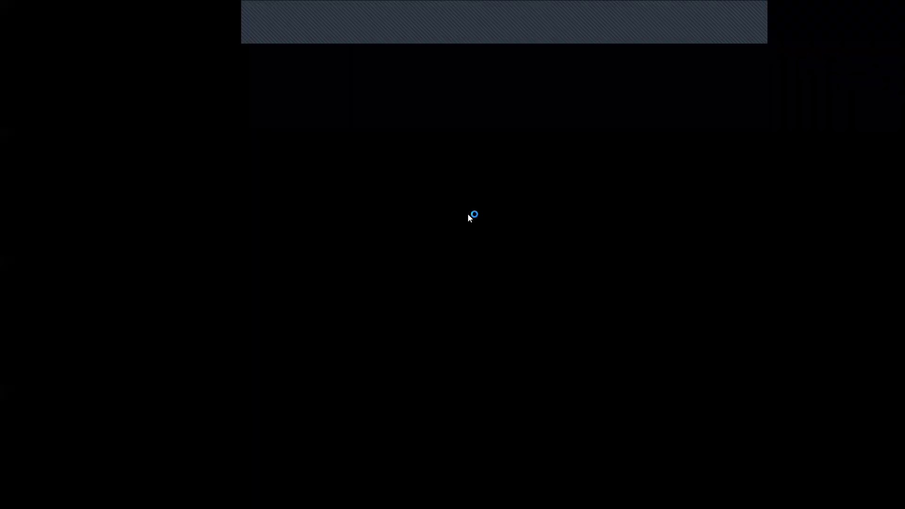
- Approve the admin prompt so Raspberry Pi Imager v1.7.5 starts
left_click(432, 336)
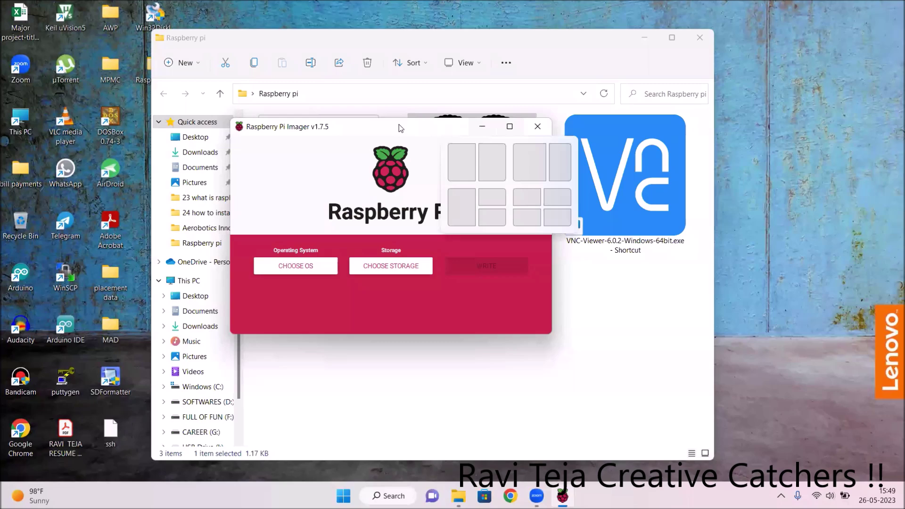
- Minimize the file browser and move the Imager window nearer the screen centre
left_click_drag(398, 125, 450, 124)
left_click(617, 53)
left_click(644, 37)
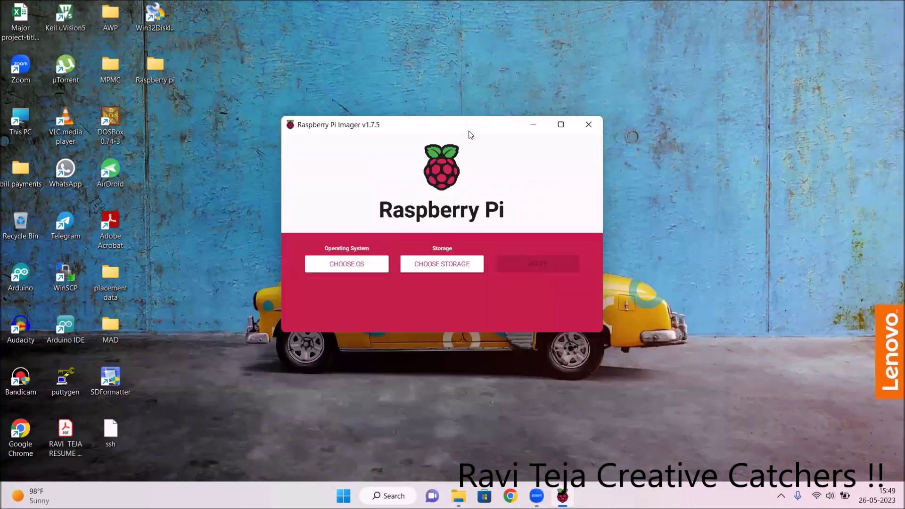
left_click_drag(470, 127, 522, 106)
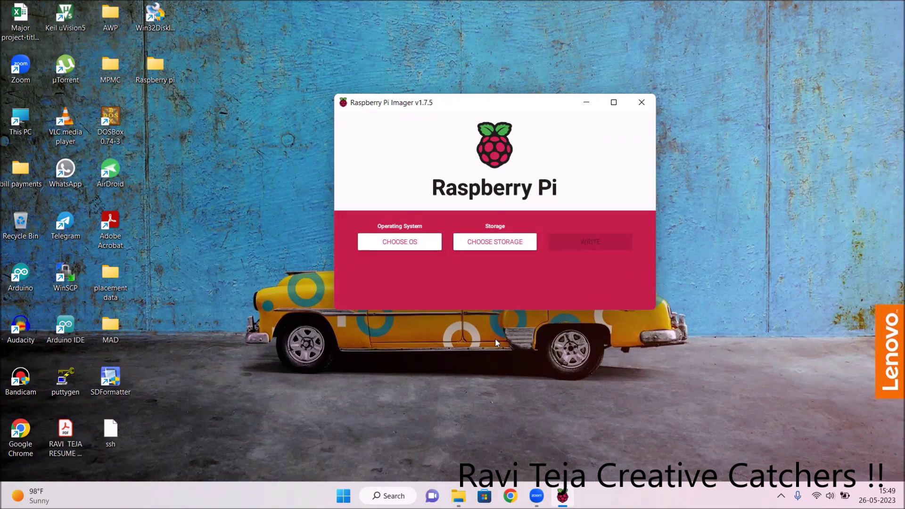
- Pick Raspberry Pi OS (32-bit) from the operating system list
left_click(403, 247)
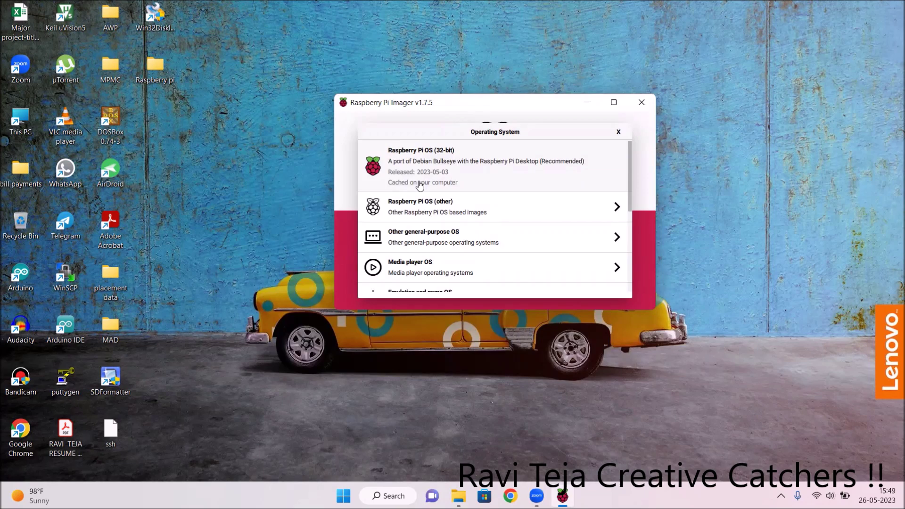
scroll(424, 198, "down", 5)
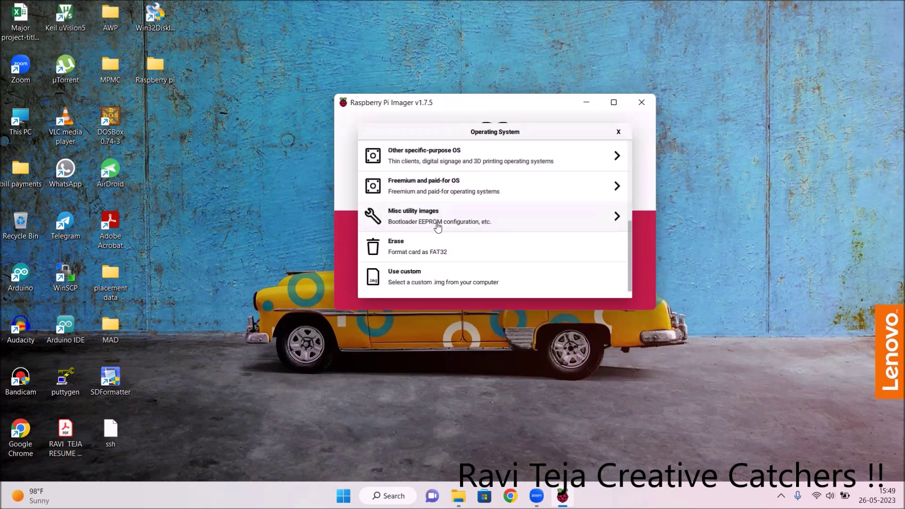
scroll(438, 227, "up", 3)
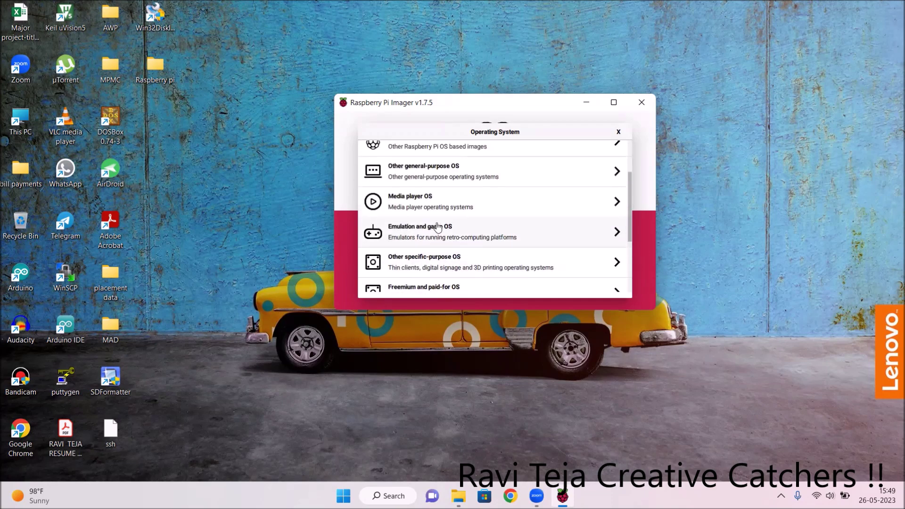
scroll(437, 227, "up", 2)
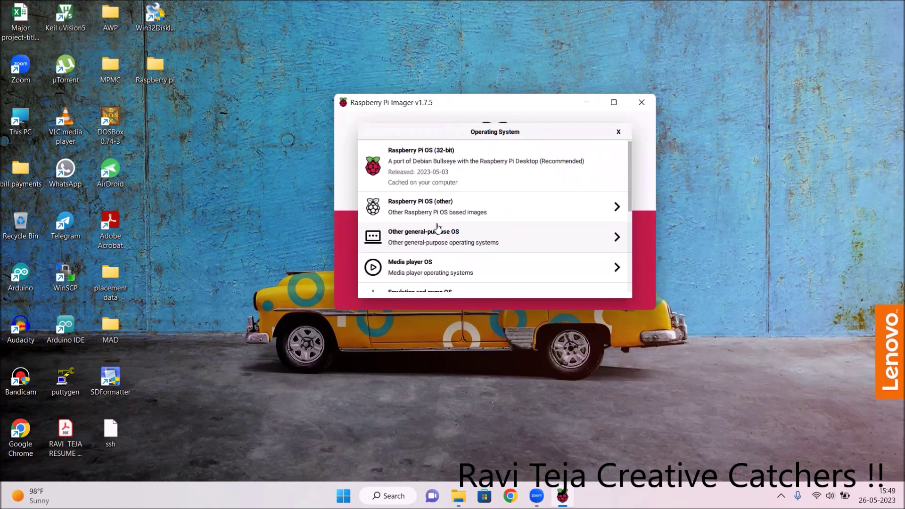
left_click(427, 178)
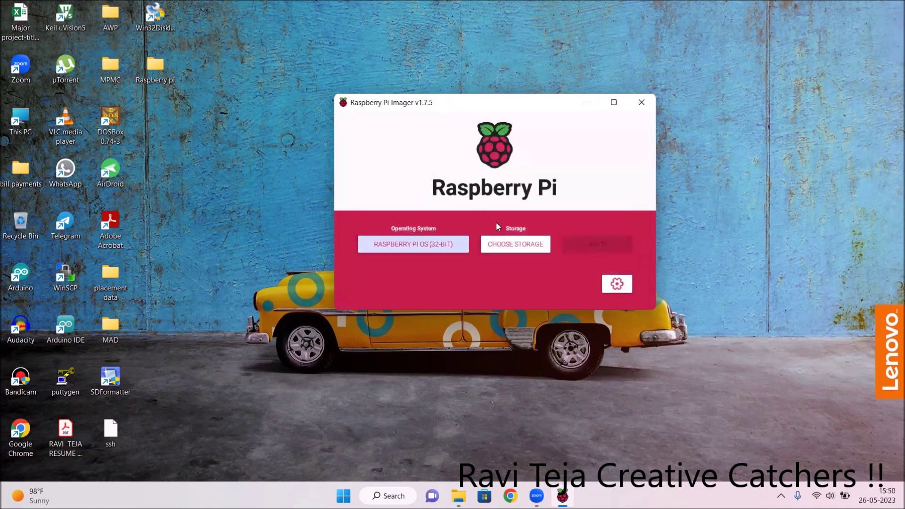
- Target the 7.7 GB Mass Storage Device USB Device and bring up the advanced options
left_click(507, 246)
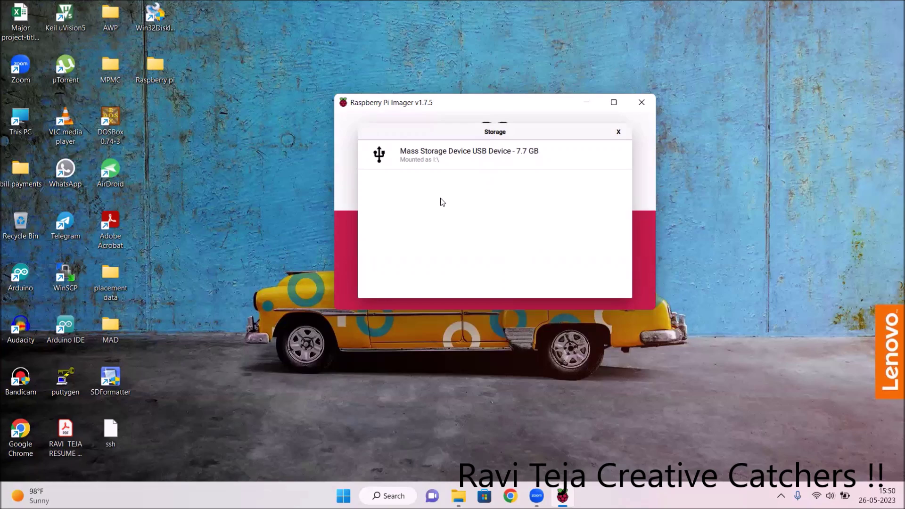
left_click(440, 170)
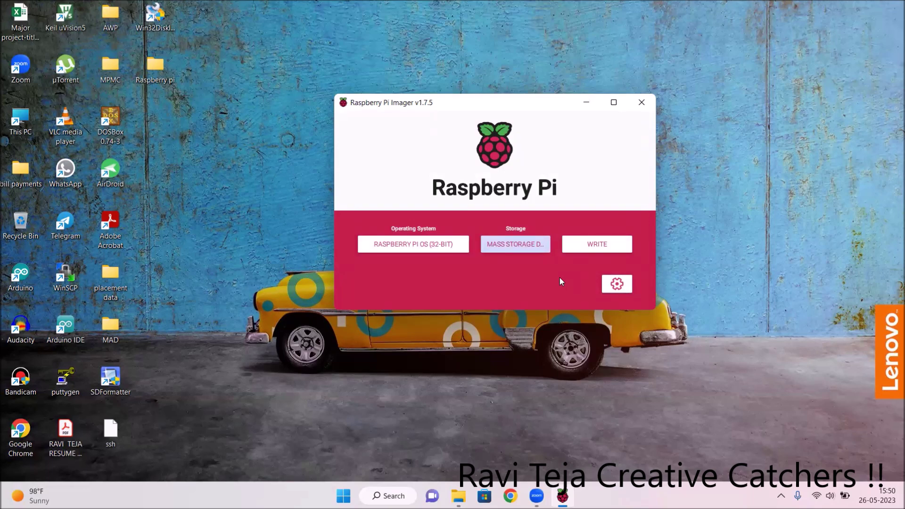
left_click(617, 284)
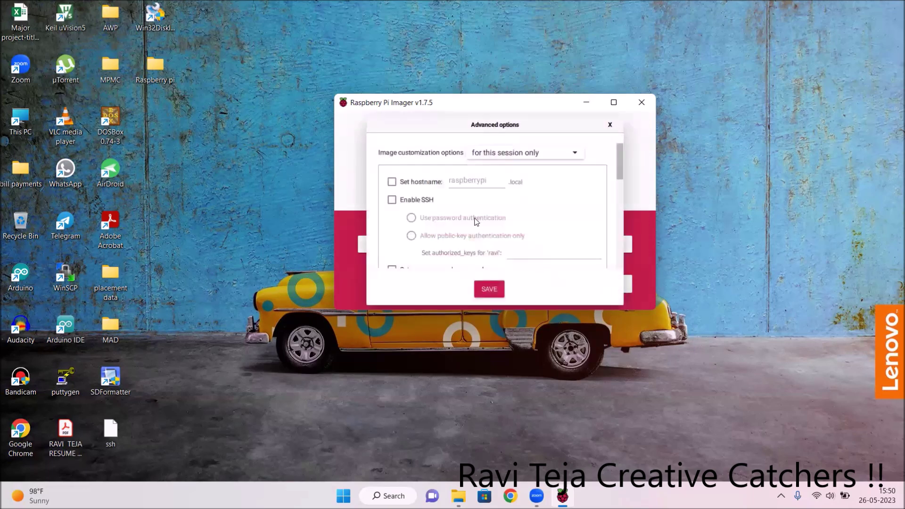
- Turn on hostname raspberrypi.local and enable SSH with password authentication
left_click(392, 183)
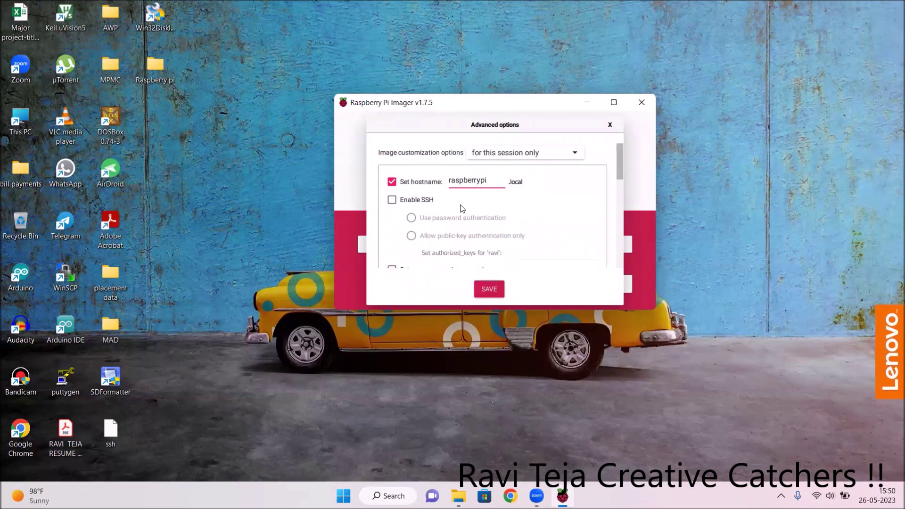
left_click(392, 200)
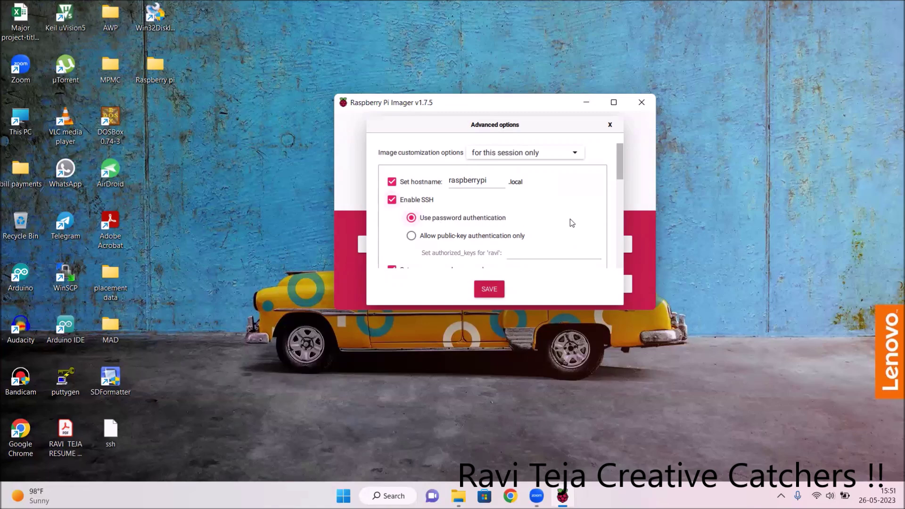
- Enter the image's login username in the advanced options and save them
scroll(569, 219, "down", 2)
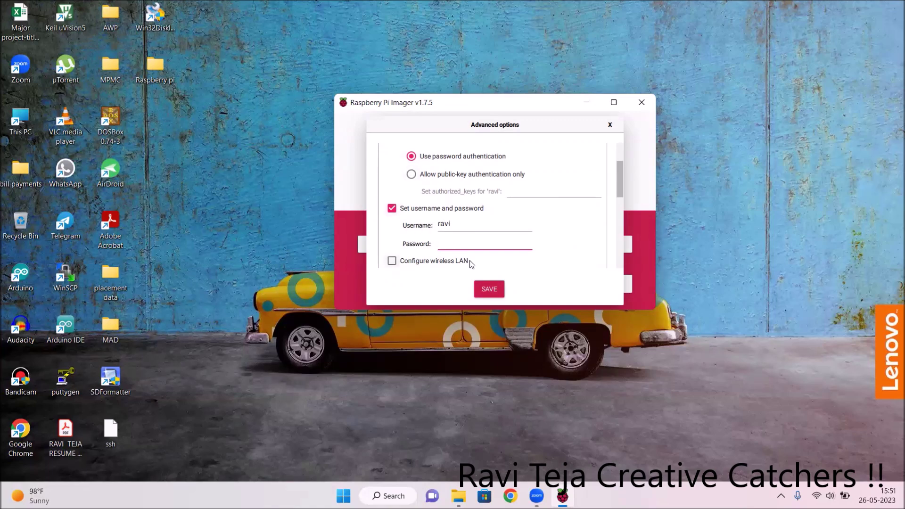
type("ravi")
scroll(531, 220, "down", 5)
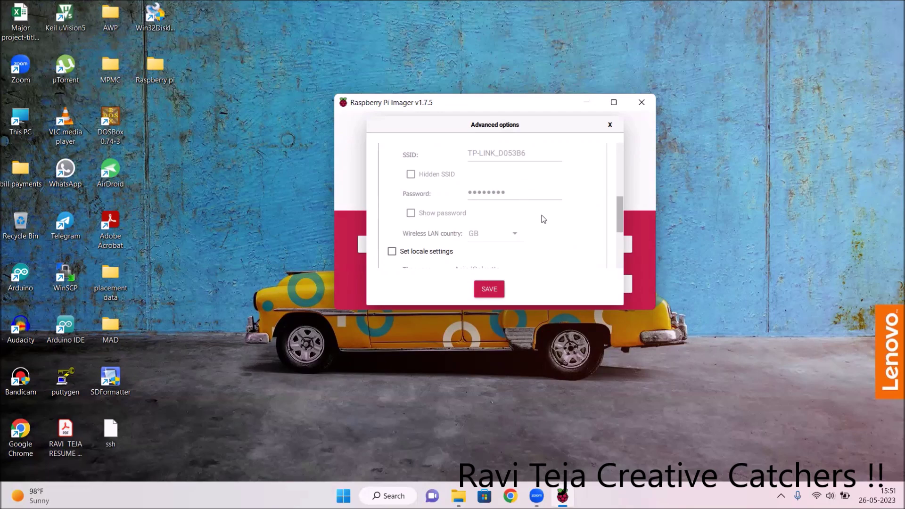
left_click(493, 290)
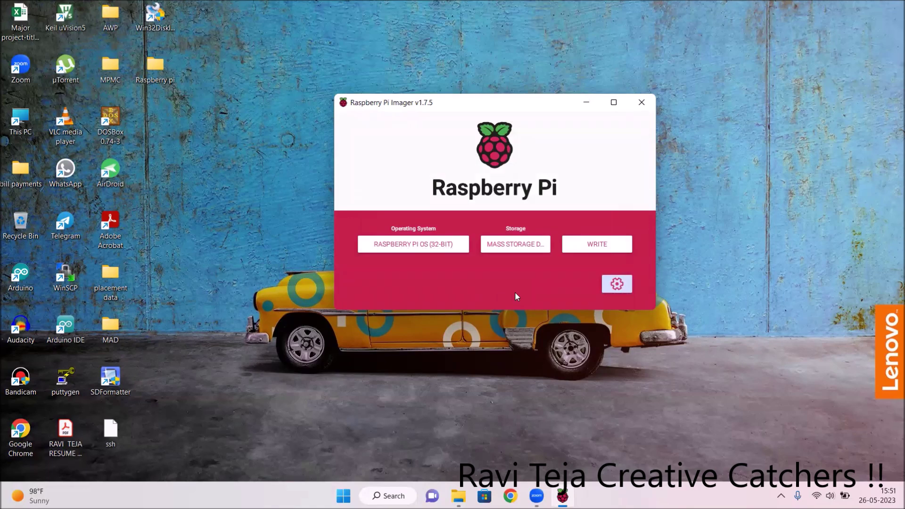
- Write Raspberry Pi OS (32-bit) to the card, confirm the erase, and dismiss Write Successful
left_click(584, 244)
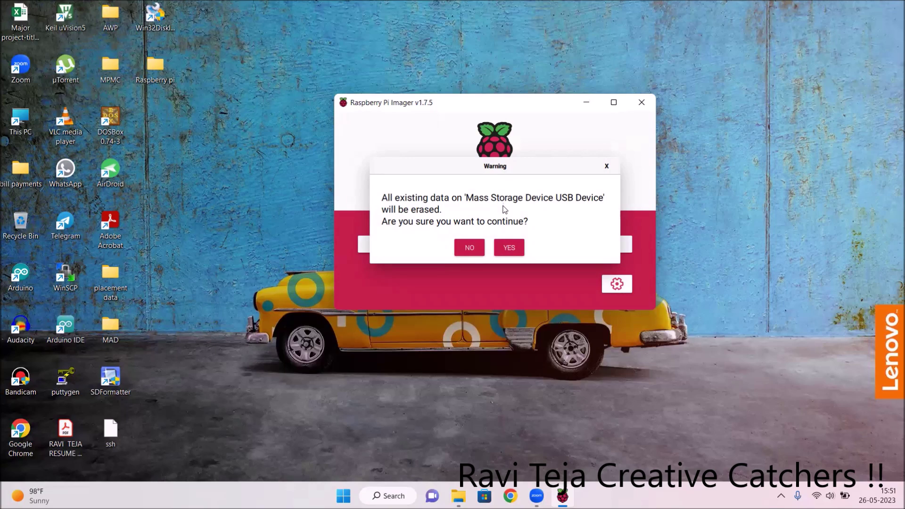
left_click(509, 247)
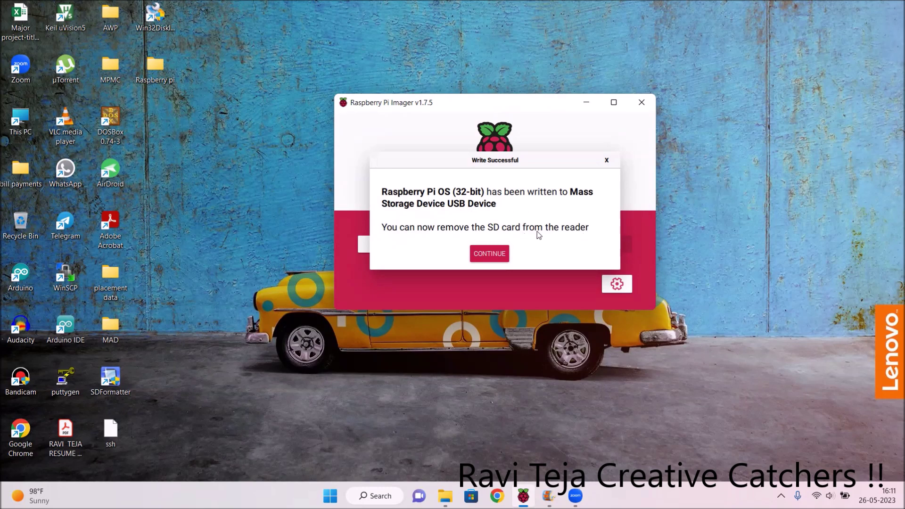
left_click(494, 256)
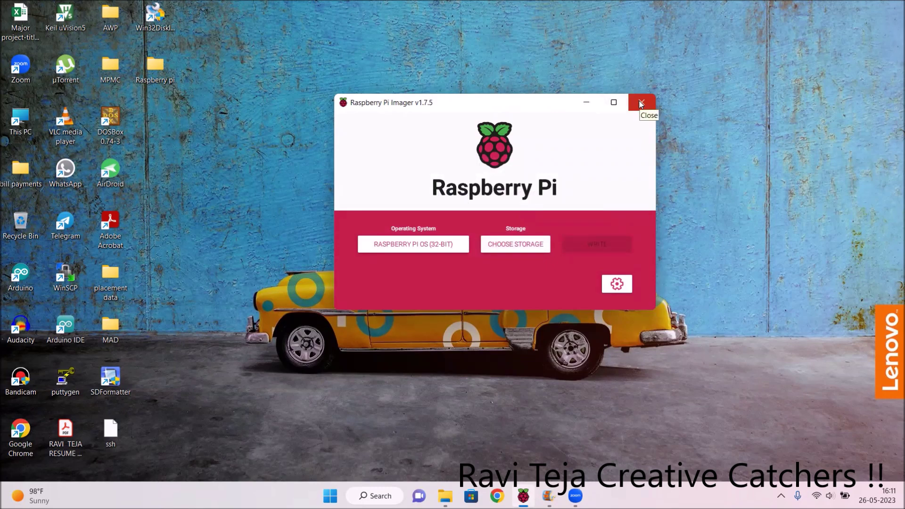
- Close Raspberry Pi Imager and bring back the Raspberry pi folder window
left_click(641, 103)
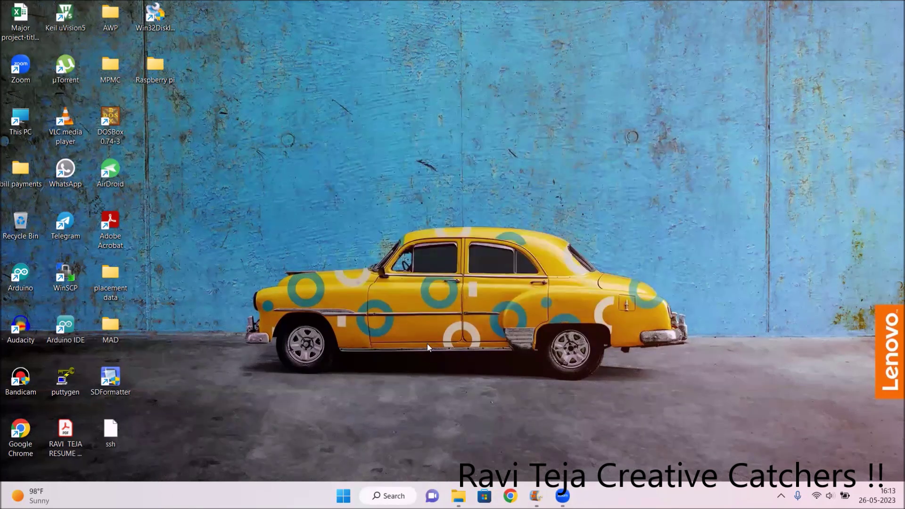
mouse_move(458, 495)
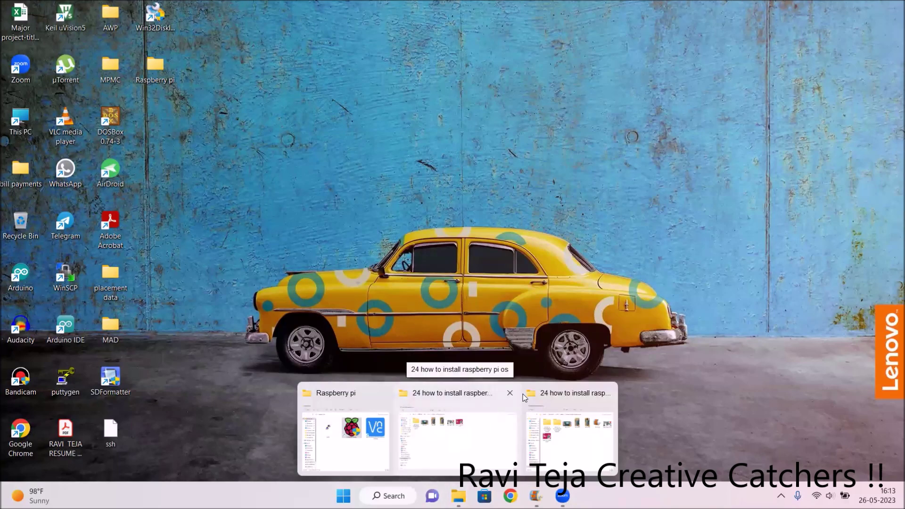
left_click(347, 459)
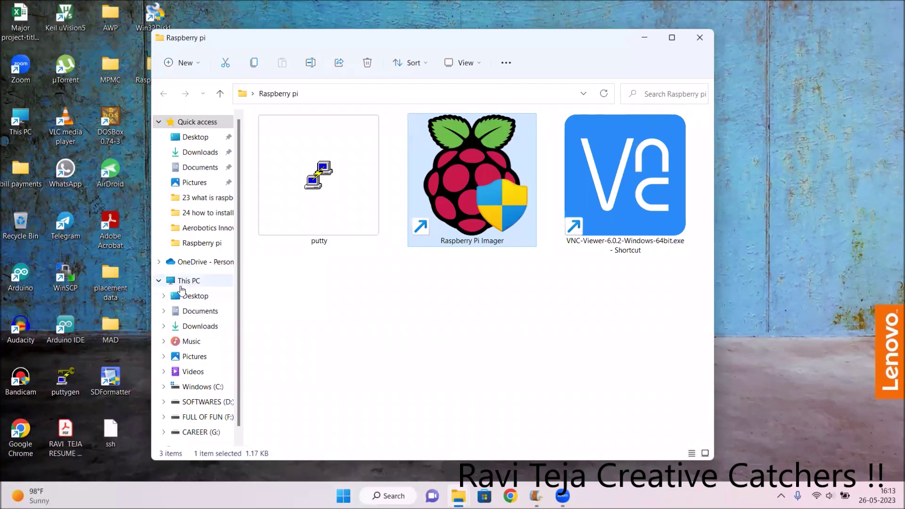
- Go to This PC in a maximized Explorer window and open the bootfs (I:) drive
left_click(188, 281)
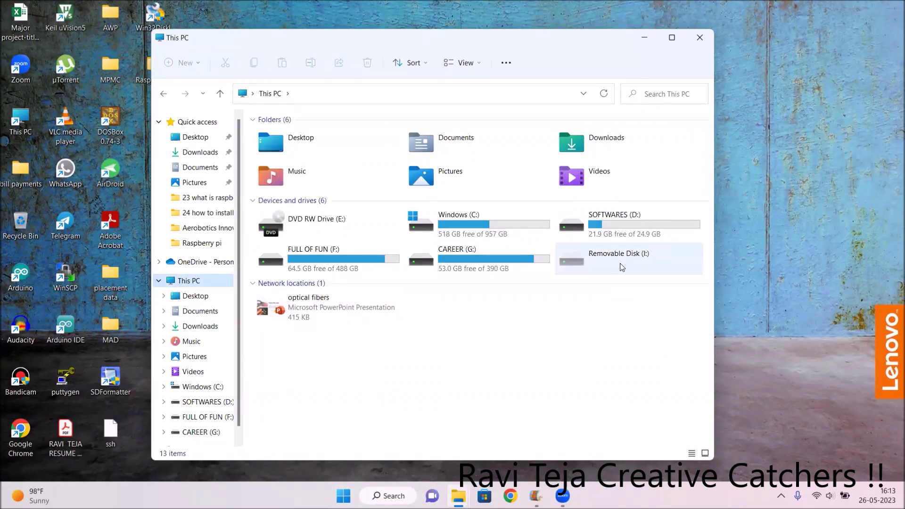
left_click(674, 39)
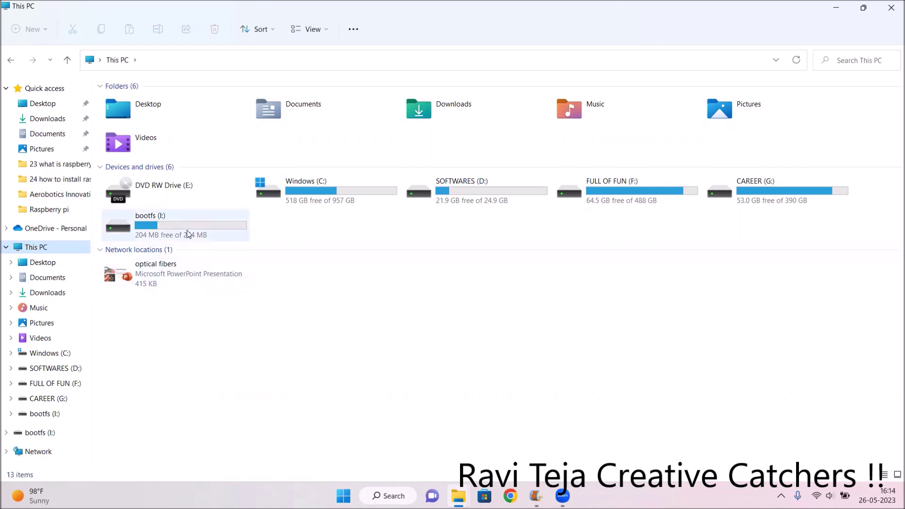
double_click(193, 231)
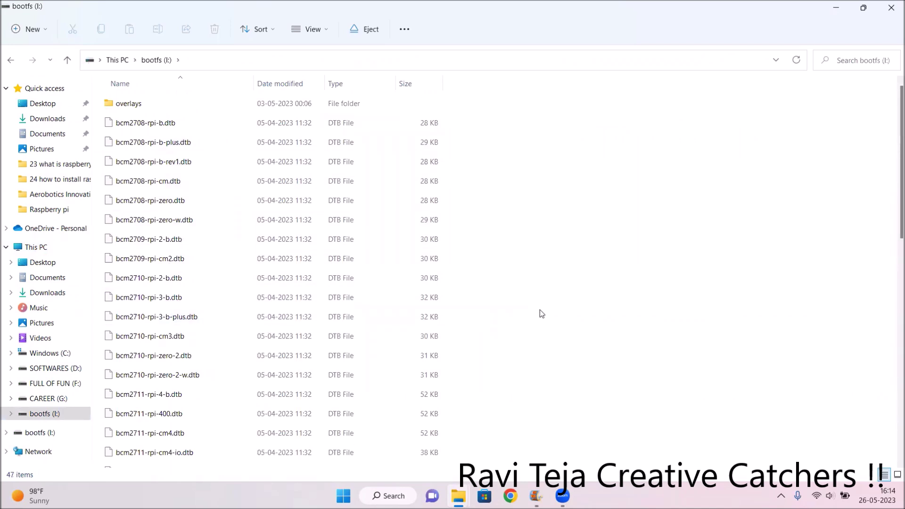
- Add a new empty Text Document to the bootfs (I:) drive from the New menu
right_click(579, 297)
mouse_move(610, 249)
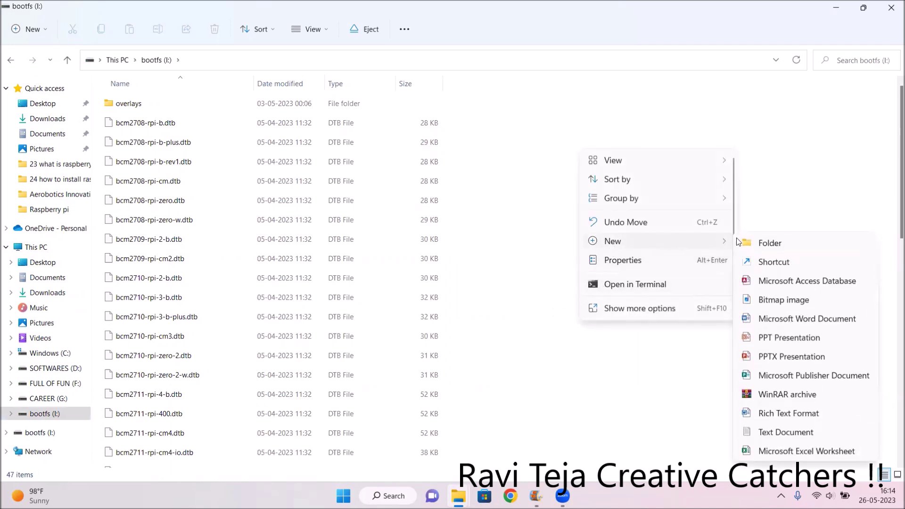
left_click(782, 434)
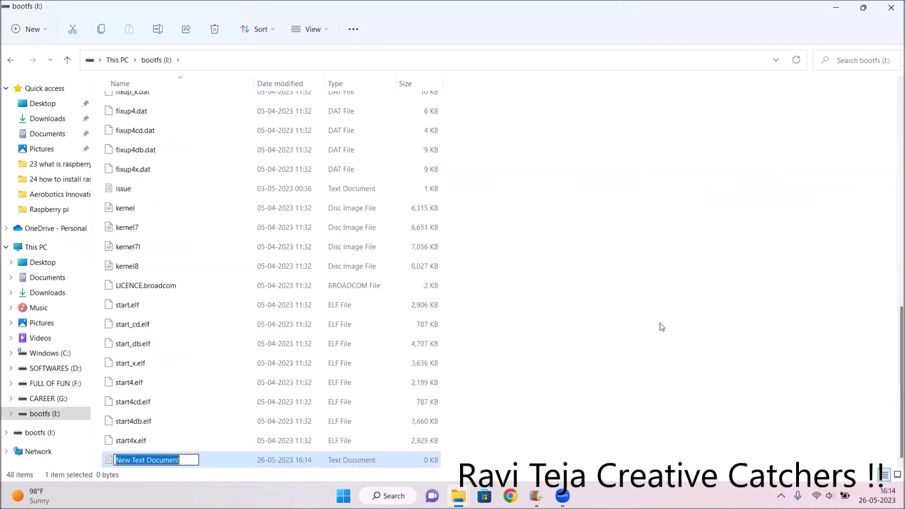
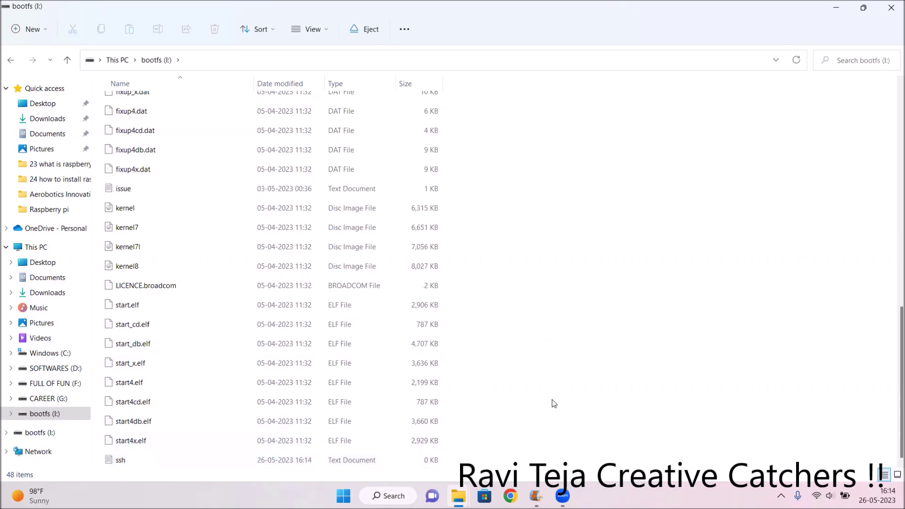
- Turn on View > Show > File name extensions so the 0-byte file on bootfs (I:) shows as ssh.txt
scroll(554, 402, "up", 6)
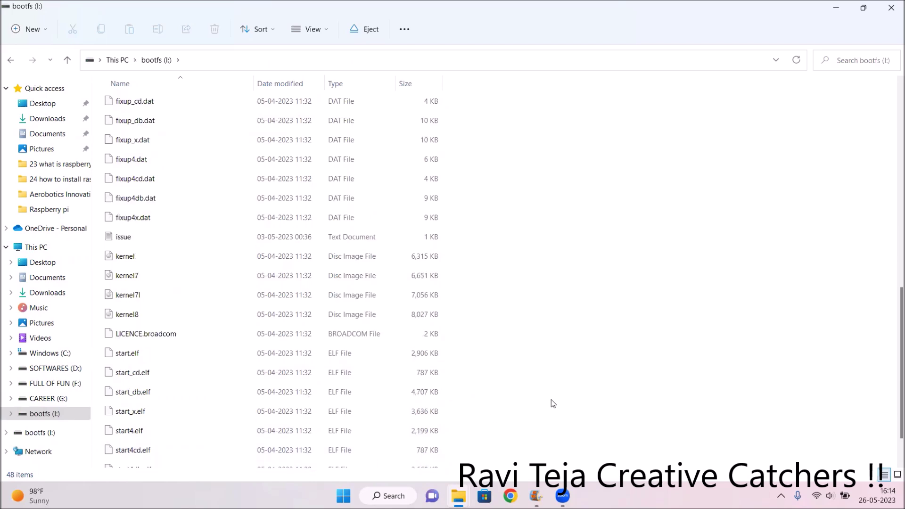
left_click(313, 29)
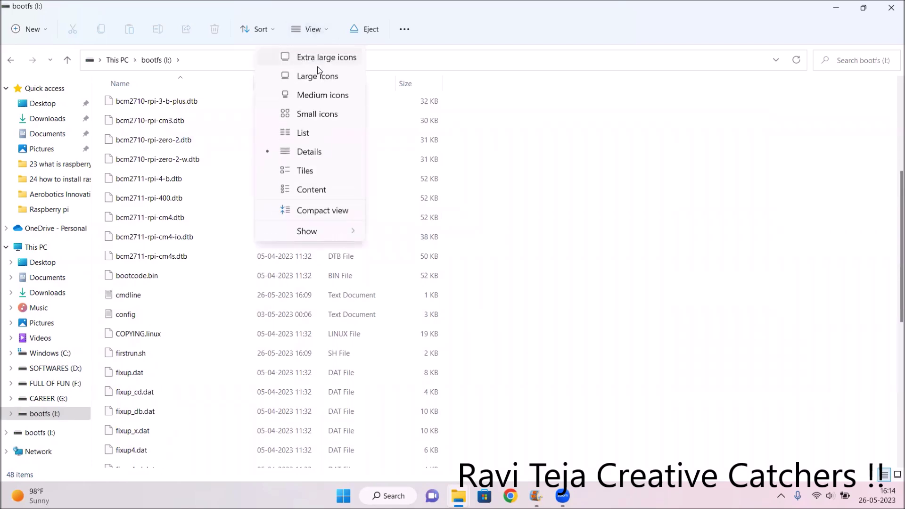
mouse_move(315, 234)
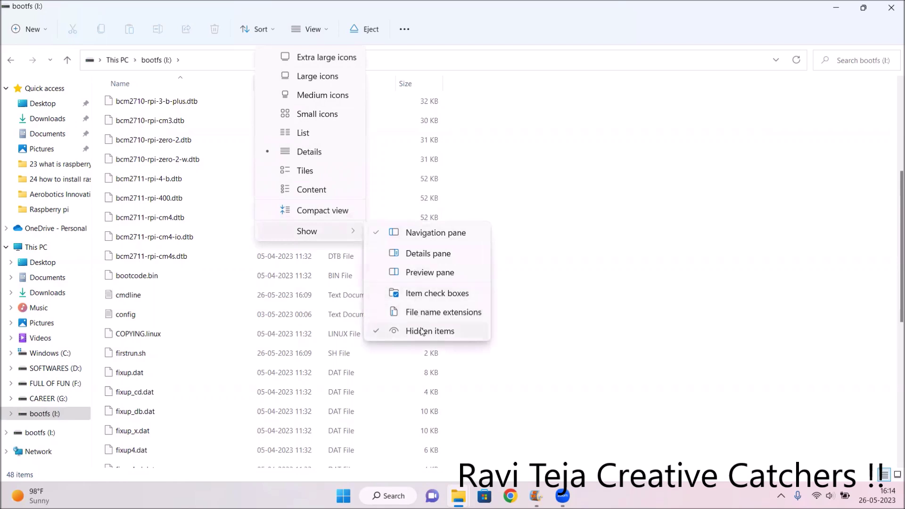
left_click(425, 313)
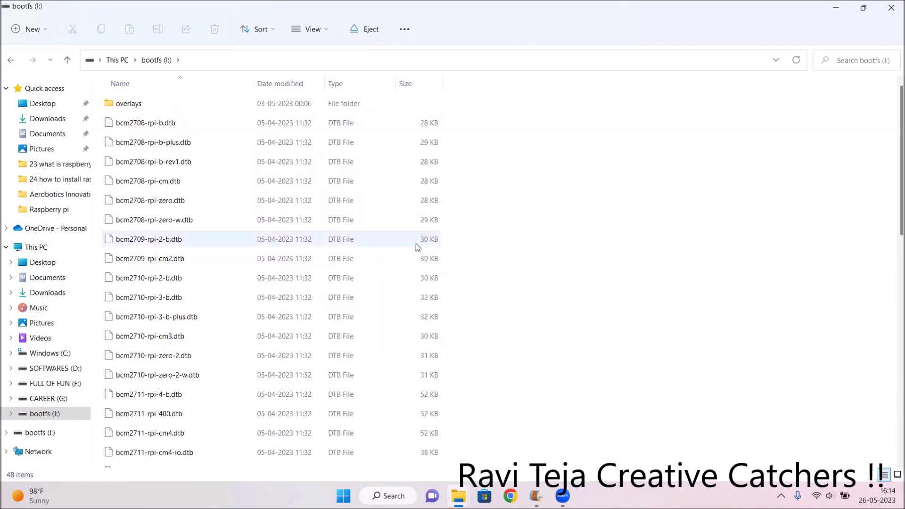
scroll(496, 224, "down", 10)
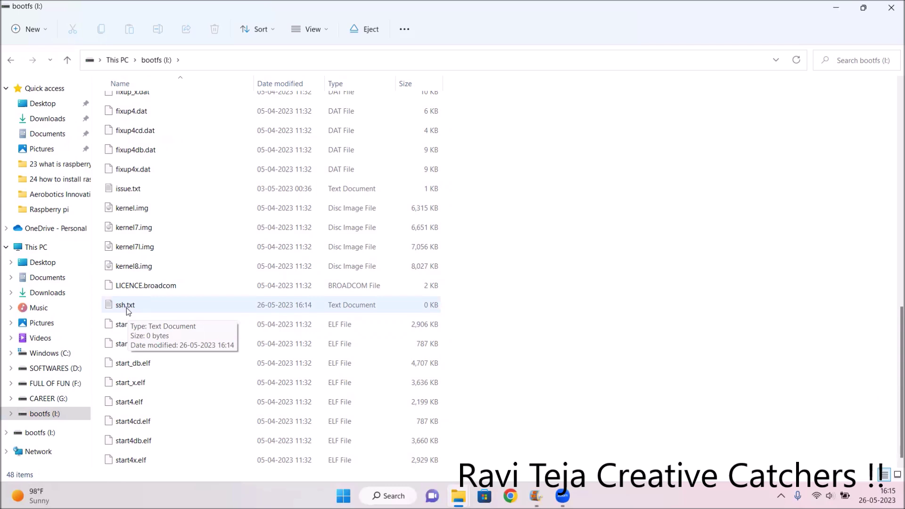
- Rename ssh.txt to ssh, accept the extension-change warning, and close the bootfs window
right_click(126, 308)
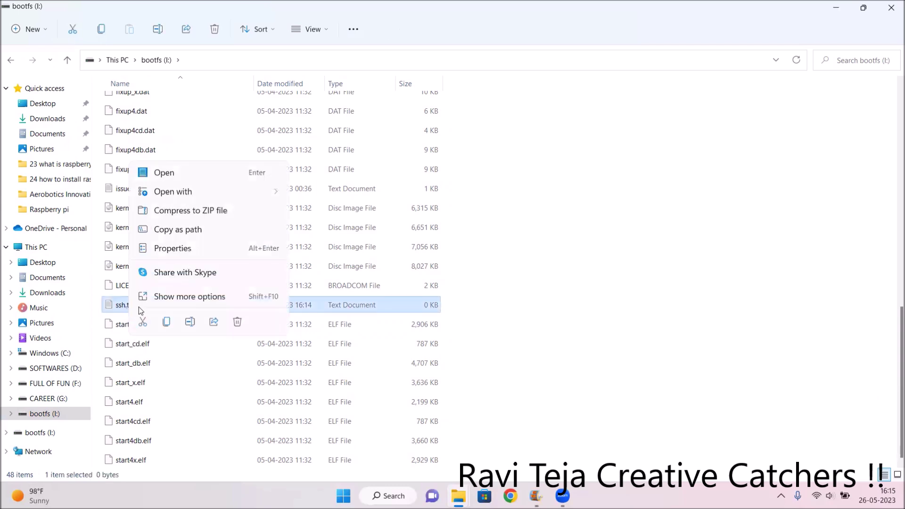
left_click(190, 322)
left_click(149, 303)
key("BackSpace")
key("BackSpace")
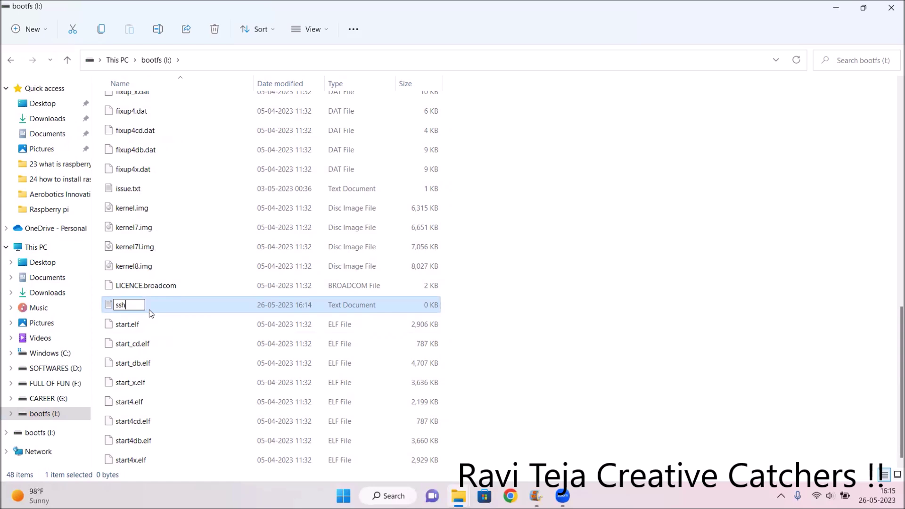
left_click(536, 281)
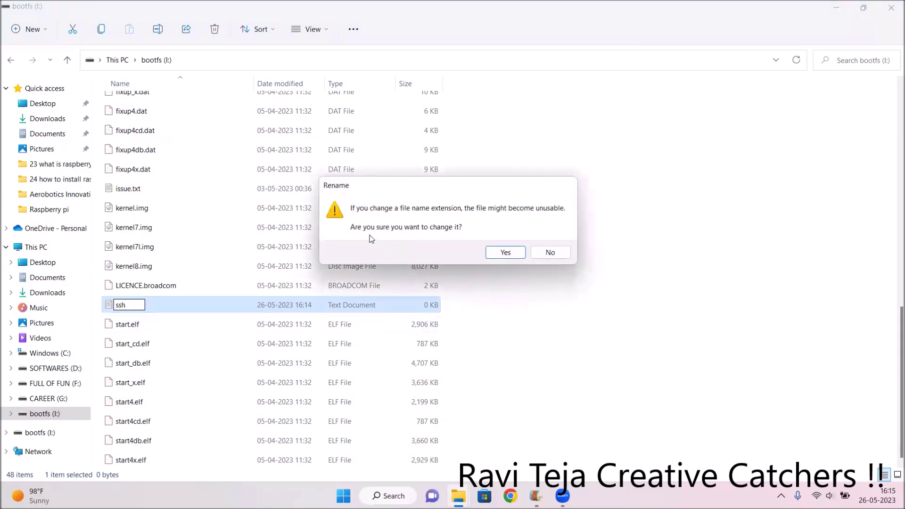
left_click(492, 253)
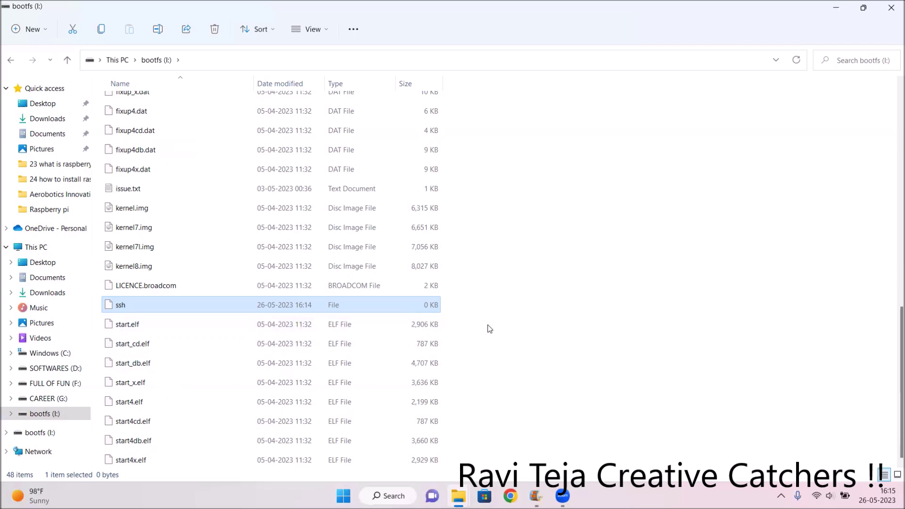
left_click(888, 13)
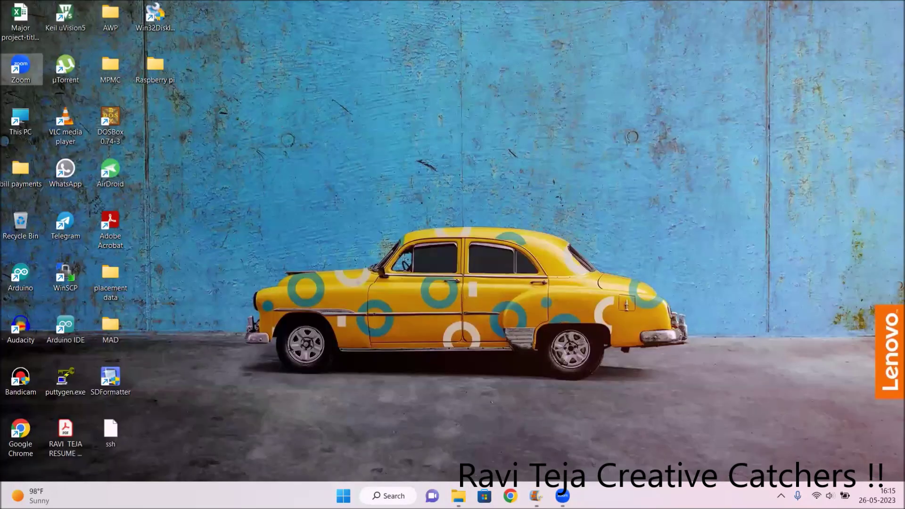
- Eject the bootfs (I:) mass storage device through Safely Remove Hardware in the notification area
left_click(780, 496)
left_click(753, 415)
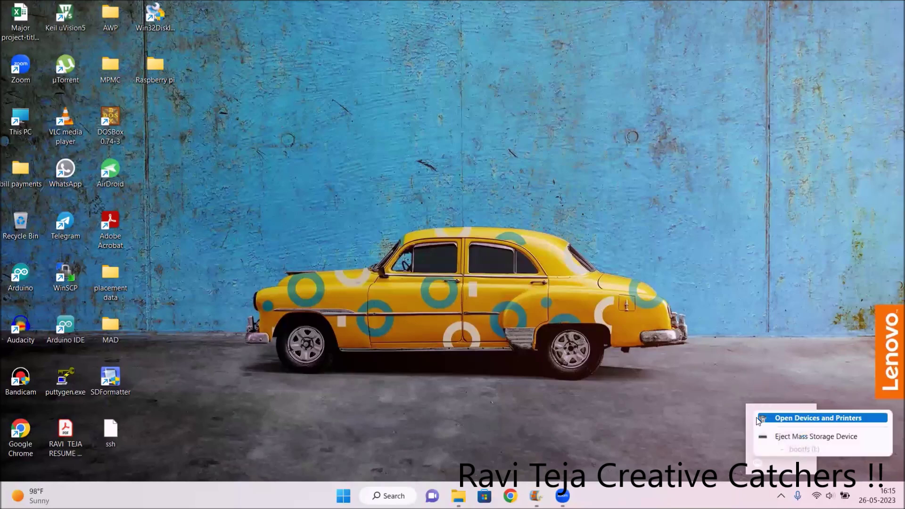
left_click(773, 436)
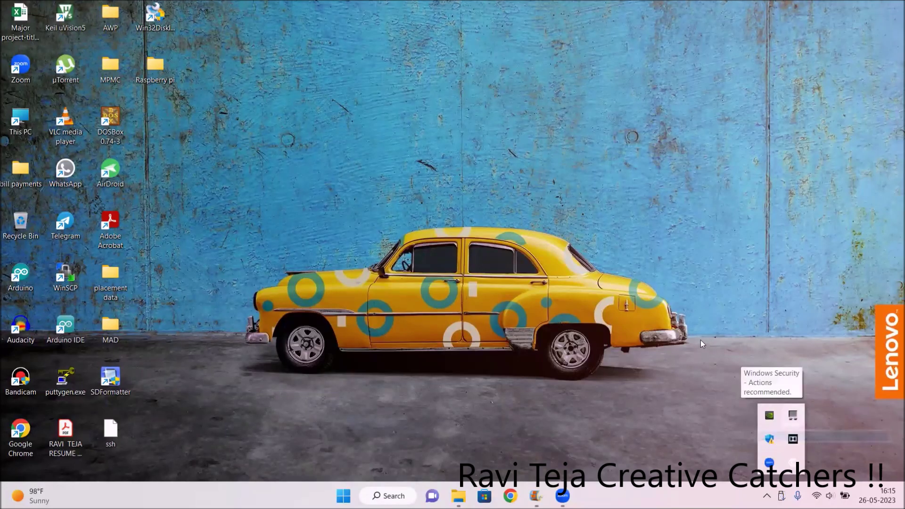
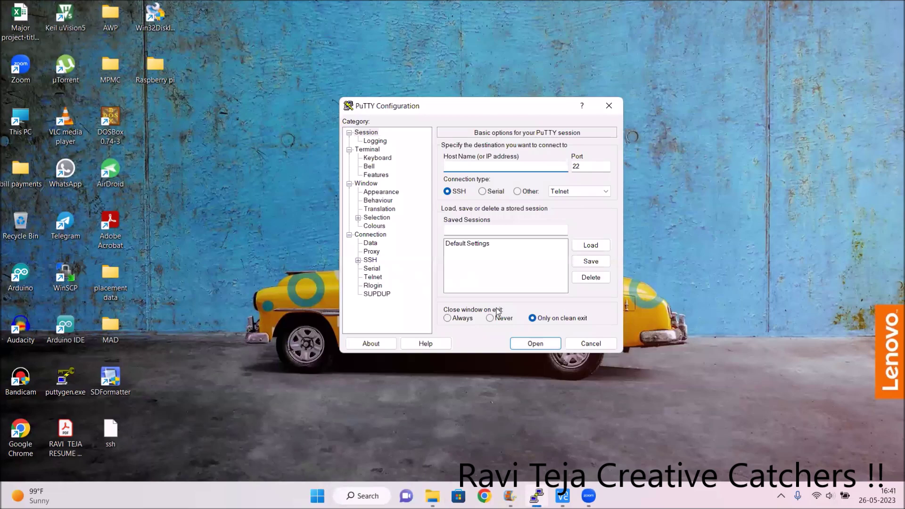
- Open an SSH connection in PuTTY to raspberrypi.local on port 22
type("raspberrypi.local")
left_click(528, 344)
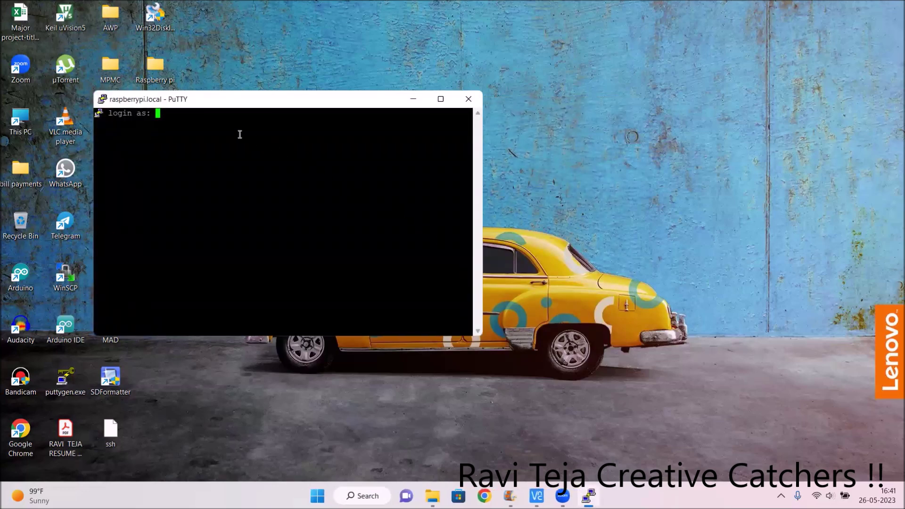
- Move the terminal aside and log in to the Pi with the account's username and password
left_click_drag(216, 98, 310, 85)
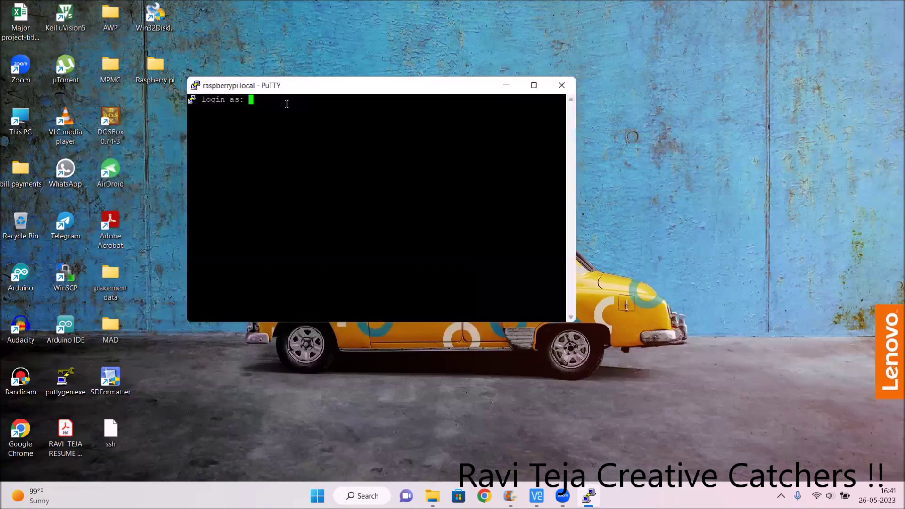
type("ravi")
key("Return")
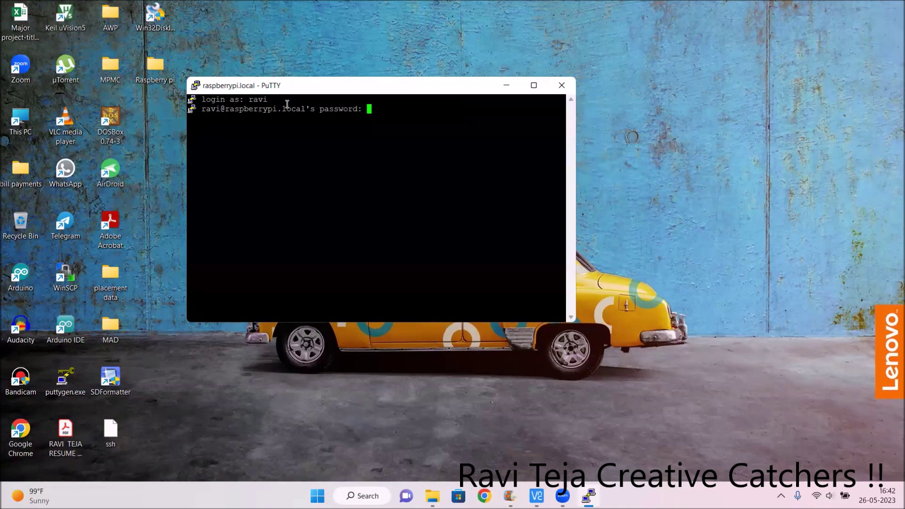
key("Return")
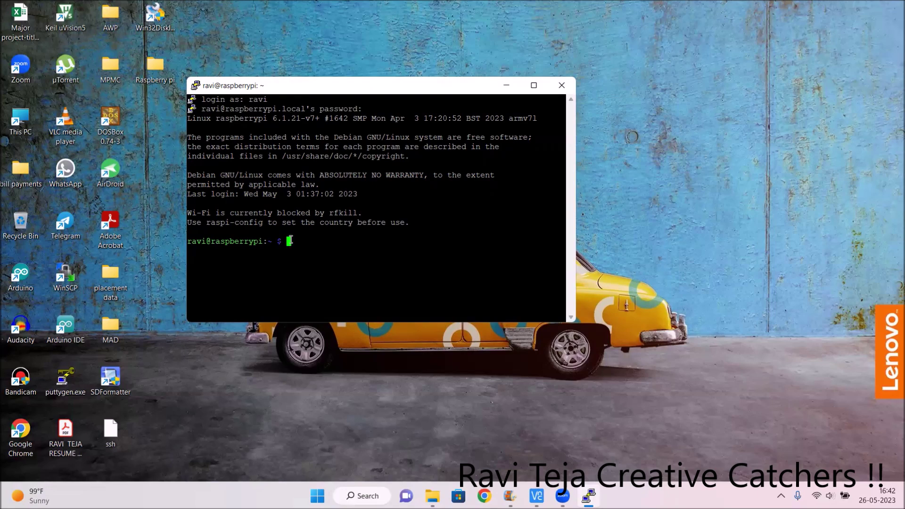
- Run vncserver and copy the new desktop address 169.254.48.2:1
type("vncserver")
key("Return")
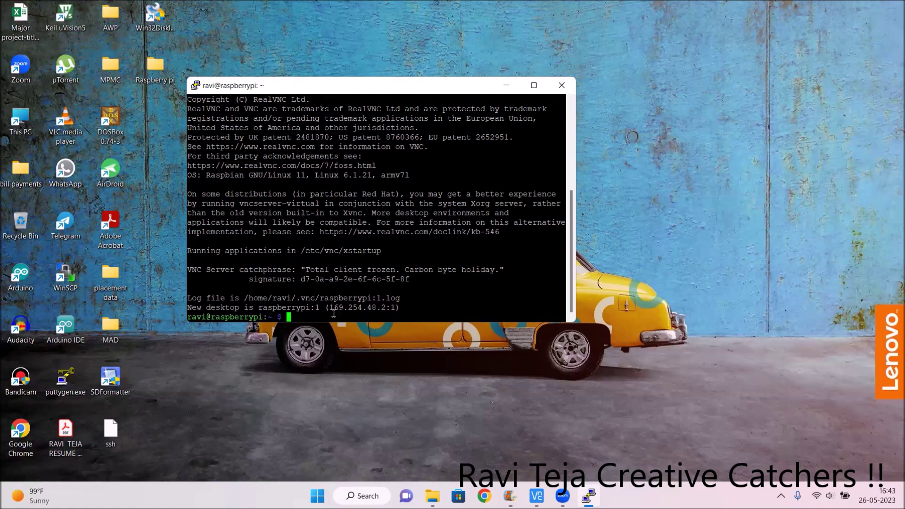
left_click_drag(330, 308, 392, 306)
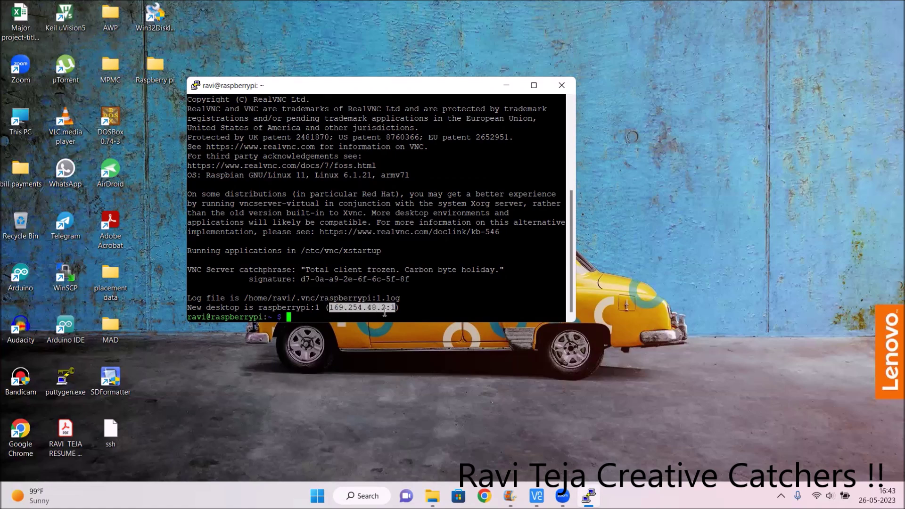
key("ctrl+c")
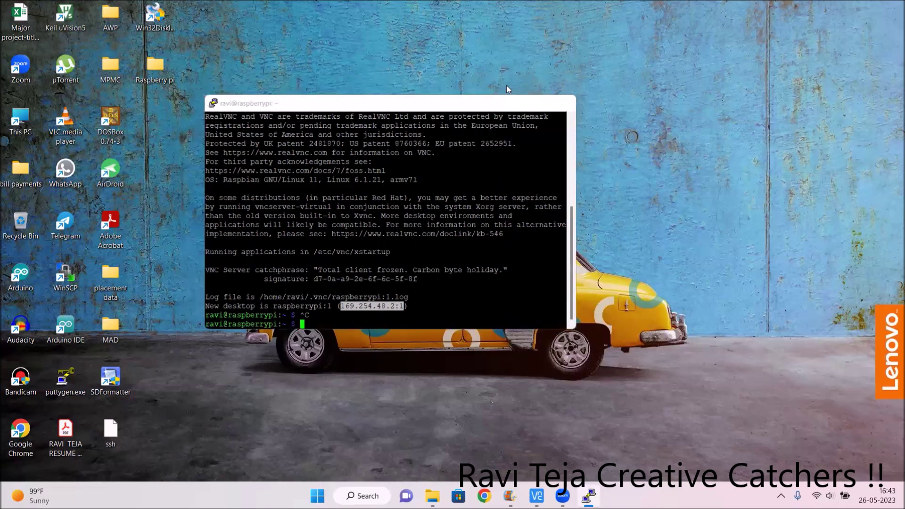
- Bring VNC Viewer to the front and maximize it
left_click(507, 88)
left_click(537, 495)
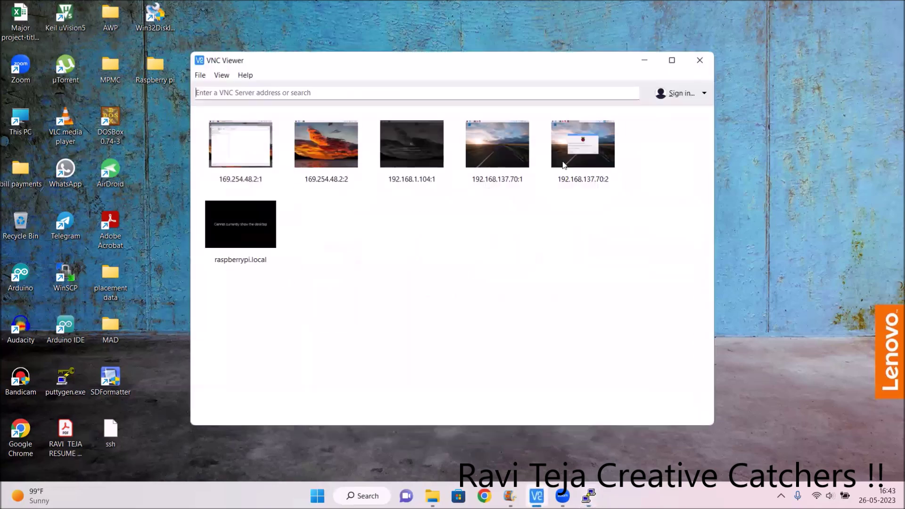
left_click(661, 66)
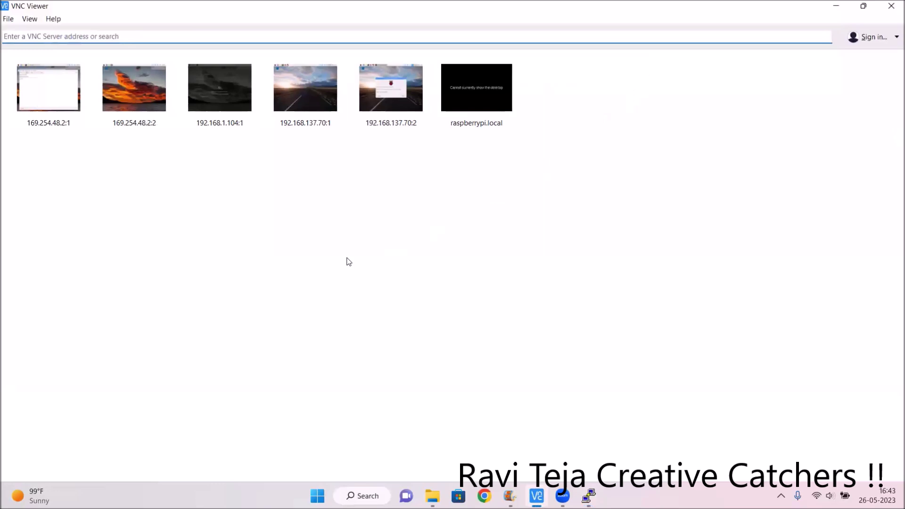
- Connect to 169.254.48.2:1, accept the changed server identity, and sign in with the password
left_click(75, 36)
key("ctrl+v")
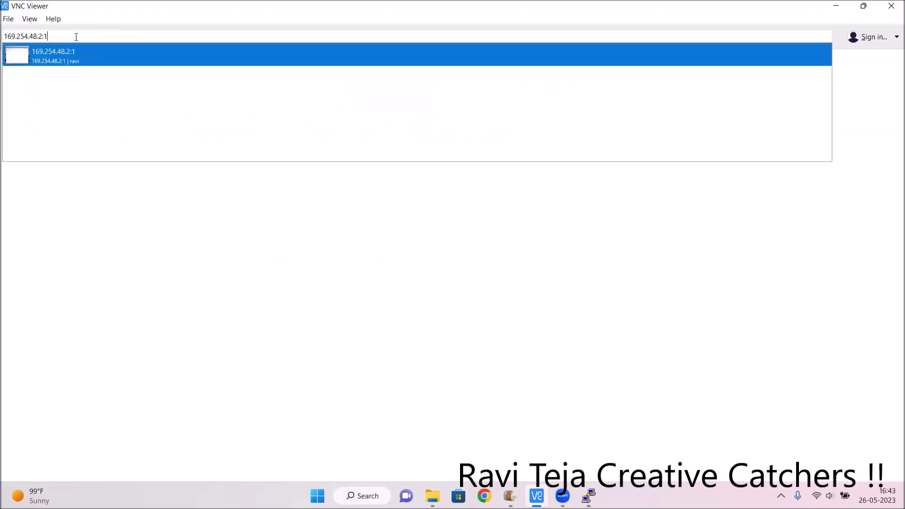
key("Return")
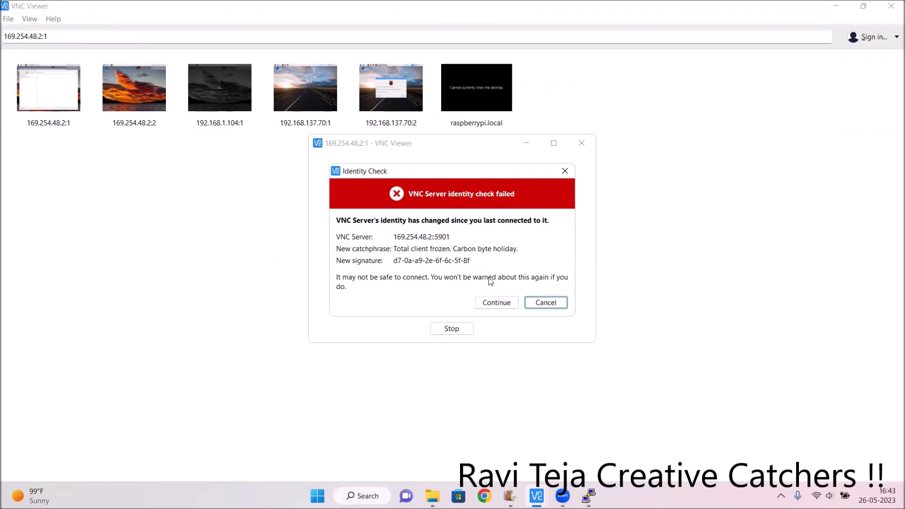
left_click(493, 302)
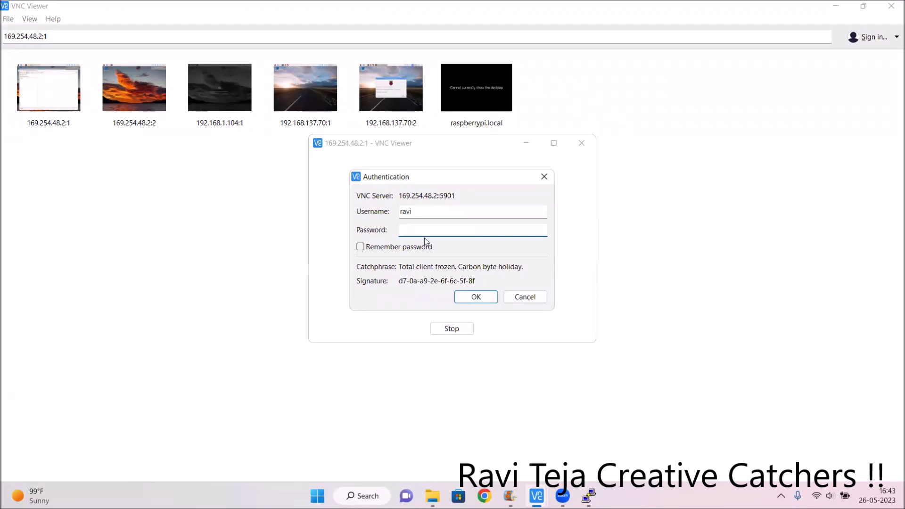
type("••••")
left_click(464, 295)
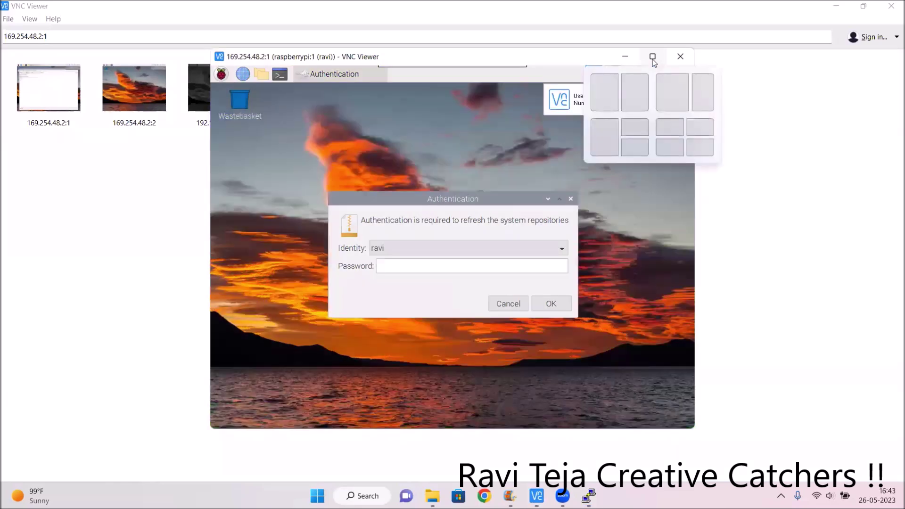
- Answer the Authentication prompt with the account password and shift the session window slightly lower
left_click(653, 57)
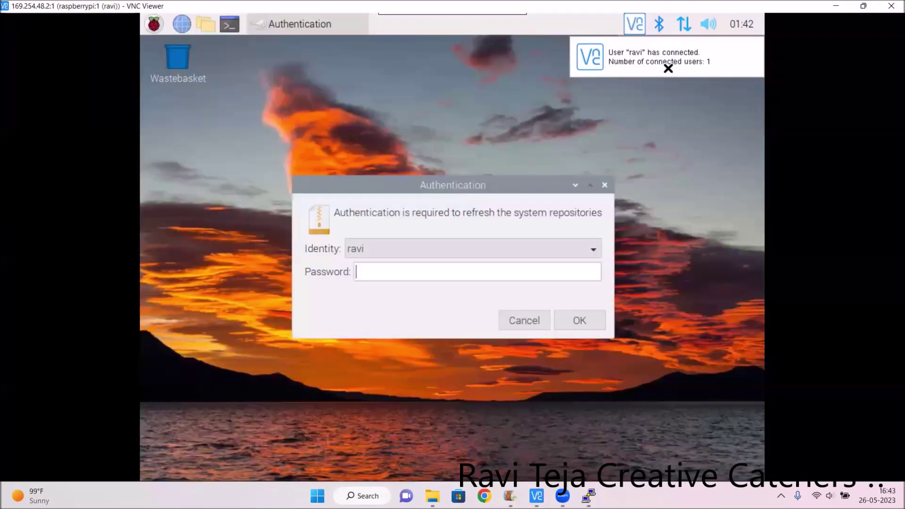
mouse_move(867, 8)
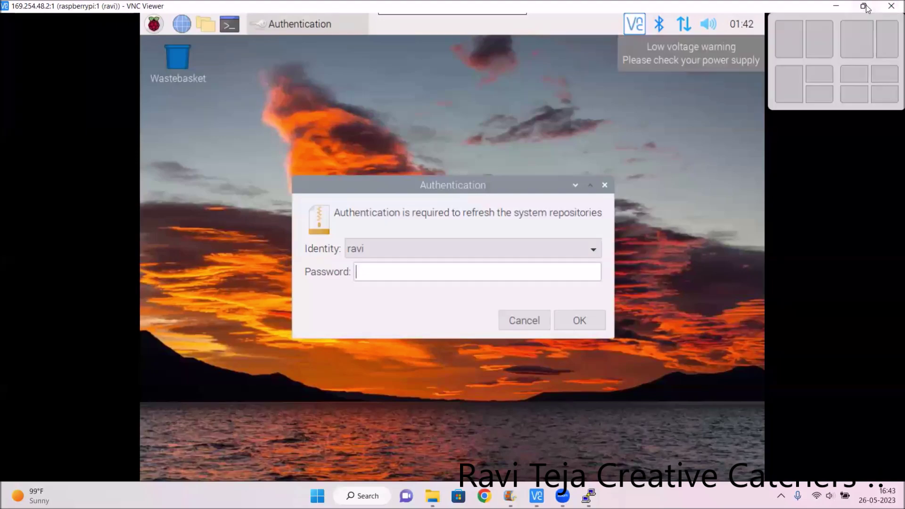
left_click(866, 6)
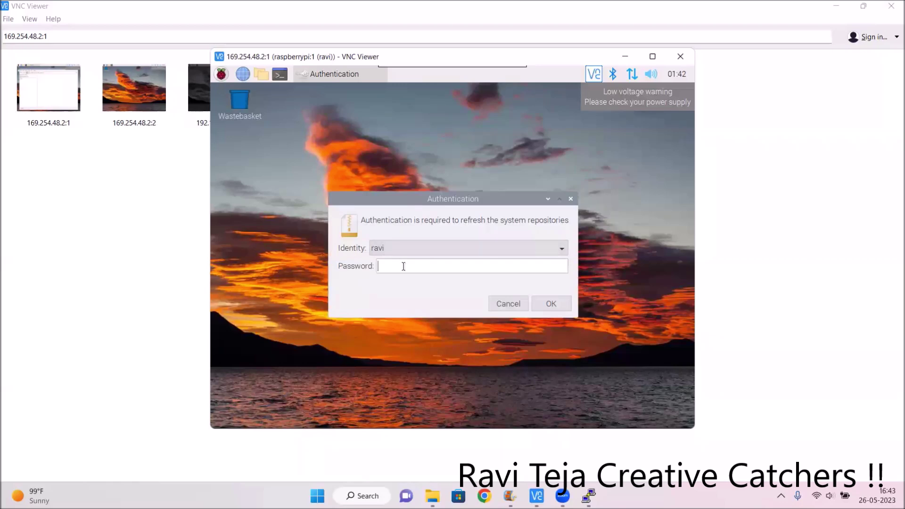
left_click(559, 304)
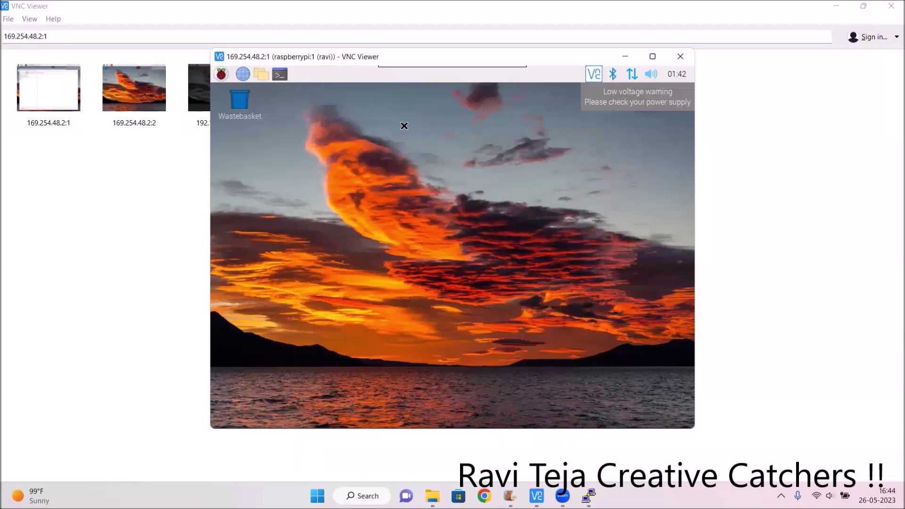
mouse_move(415, 60)
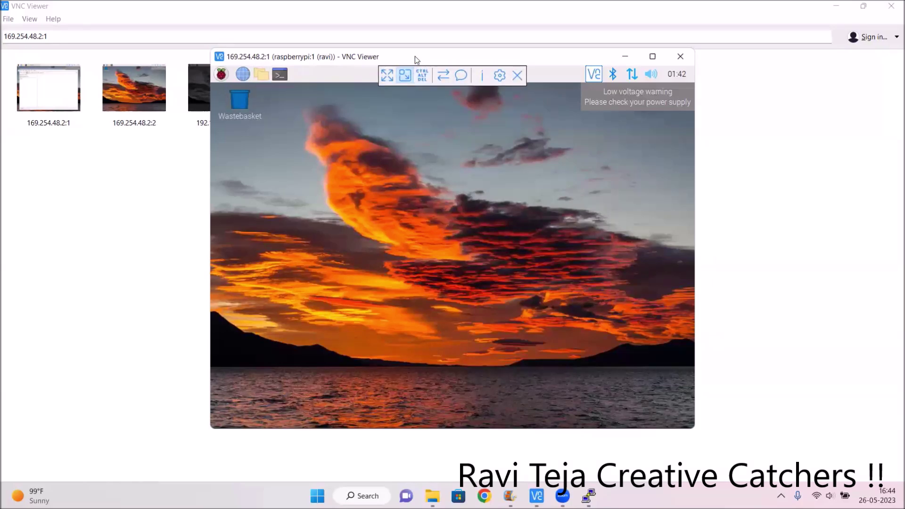
left_click_drag(415, 55, 409, 78)
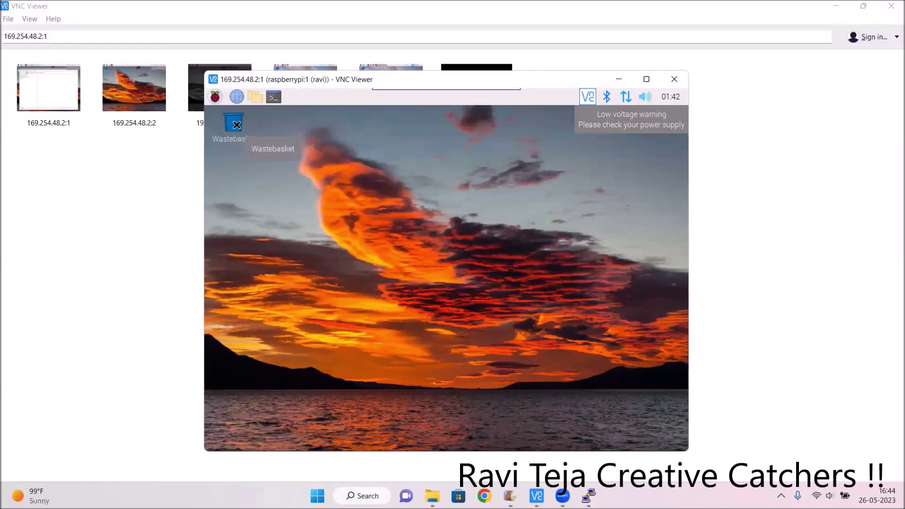
left_click(214, 97)
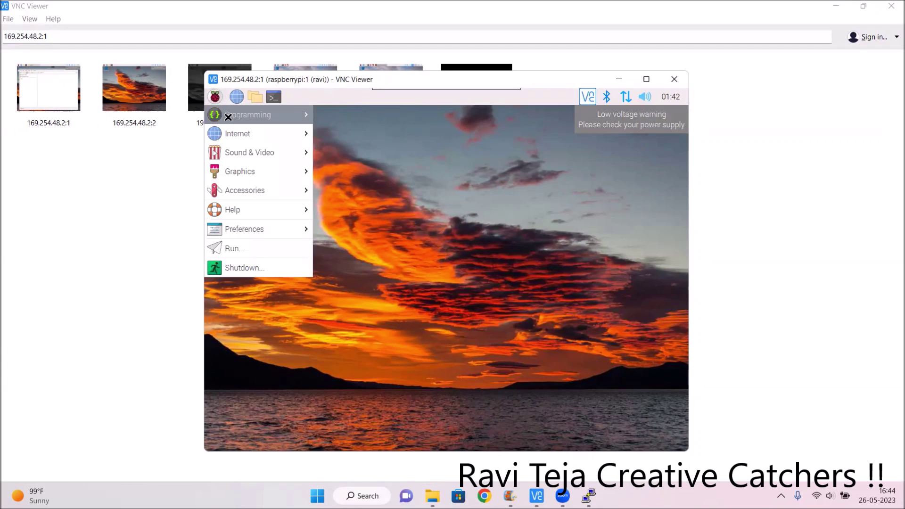
mouse_move(228, 118)
mouse_move(235, 133)
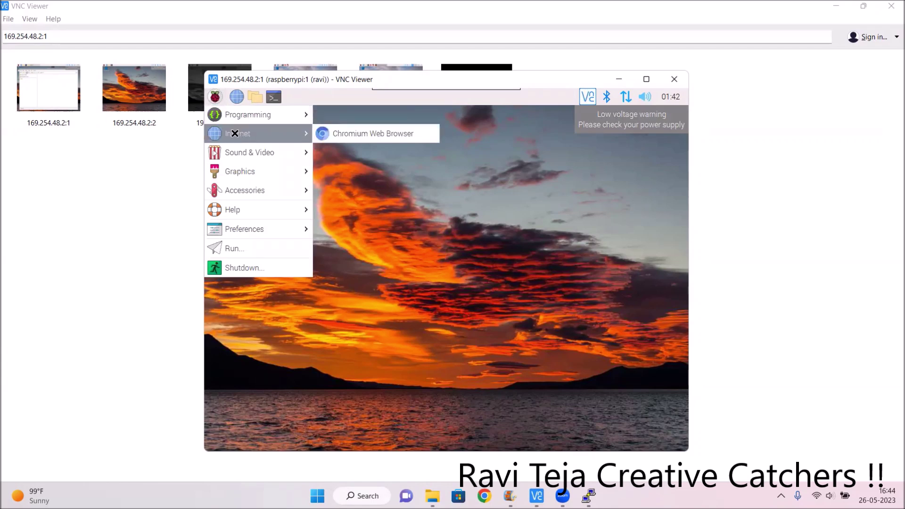
left_click(646, 79)
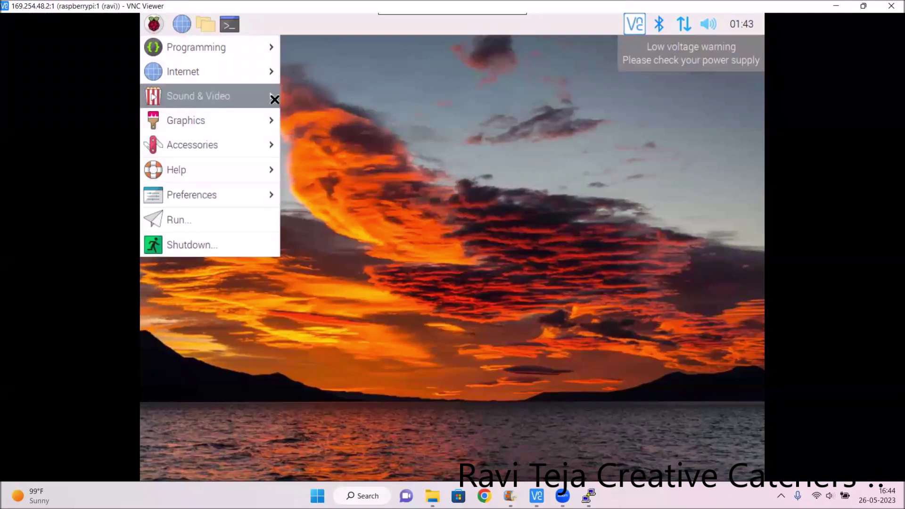
left_click(864, 7)
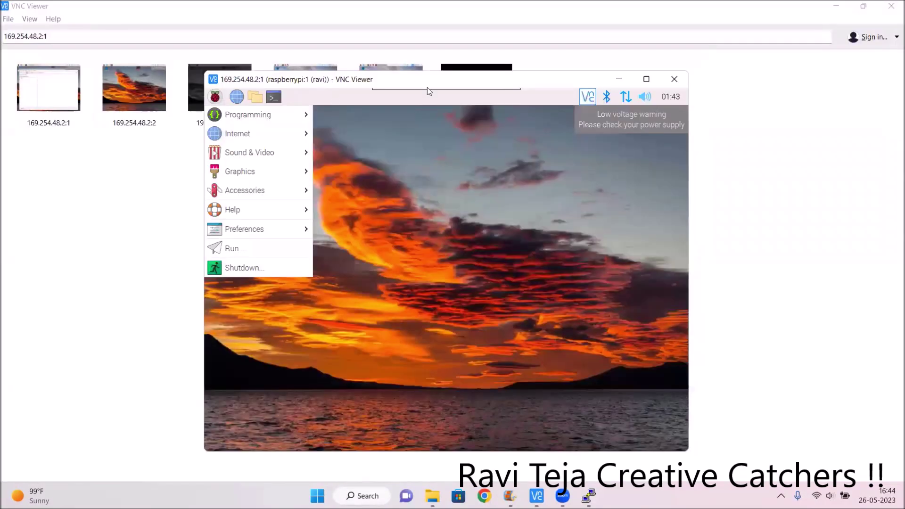
mouse_move(428, 90)
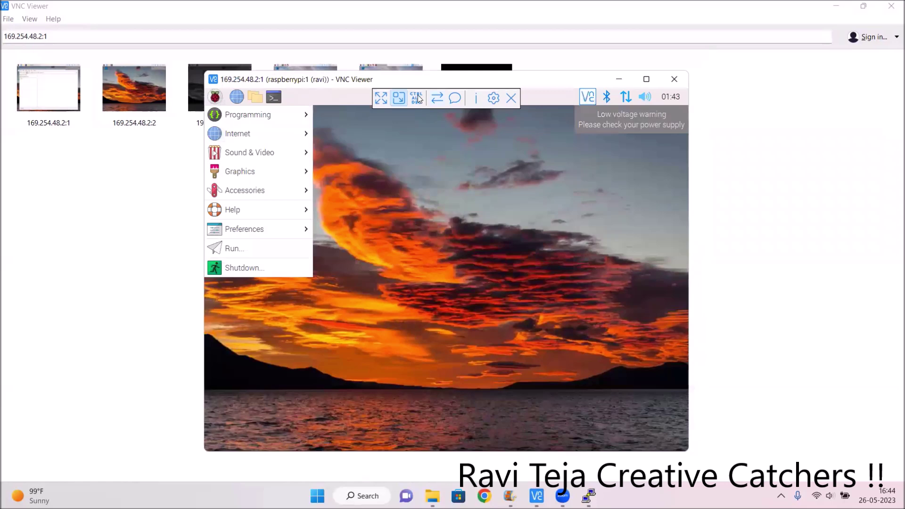
left_click(380, 99)
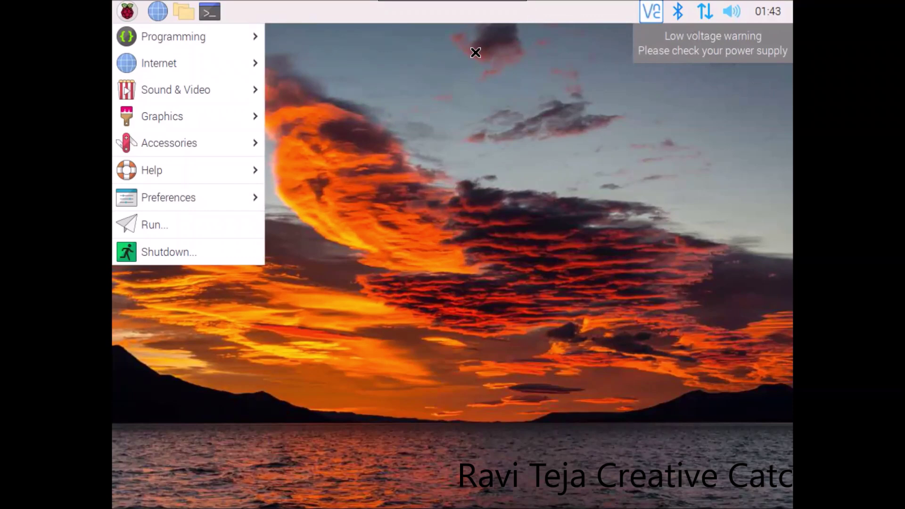
left_click(510, 29)
mouse_move(509, 32)
left_click(388, 9)
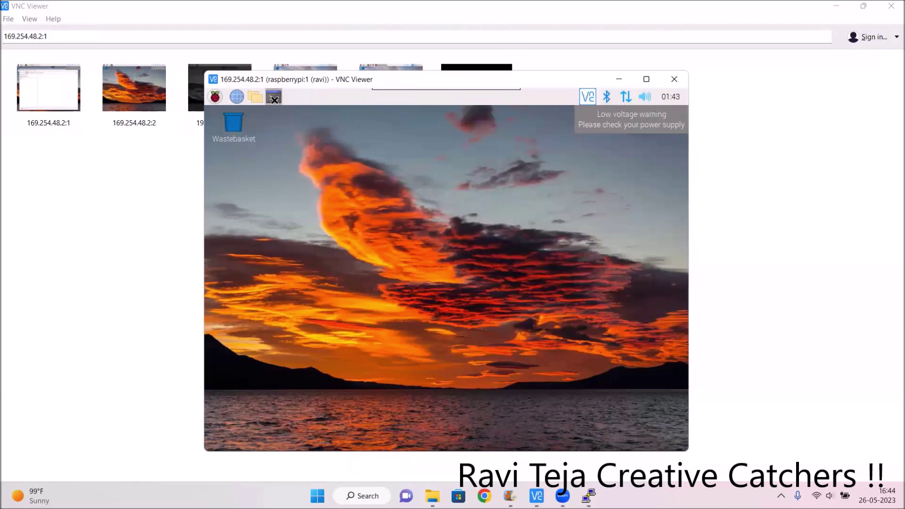
left_click(274, 97)
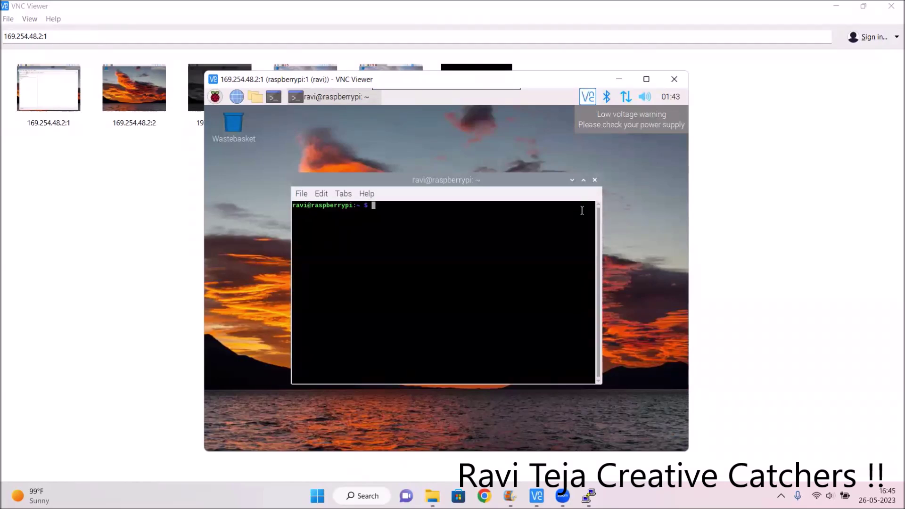
left_click(594, 181)
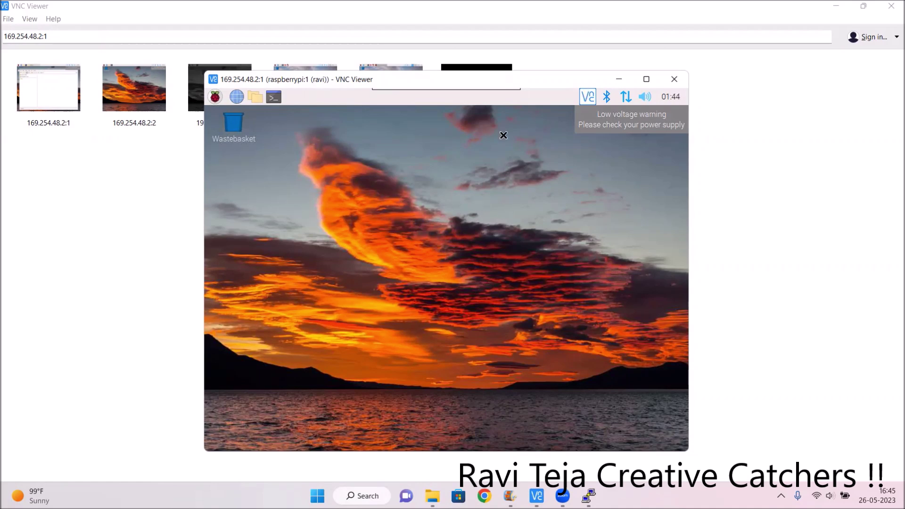
left_click(255, 96)
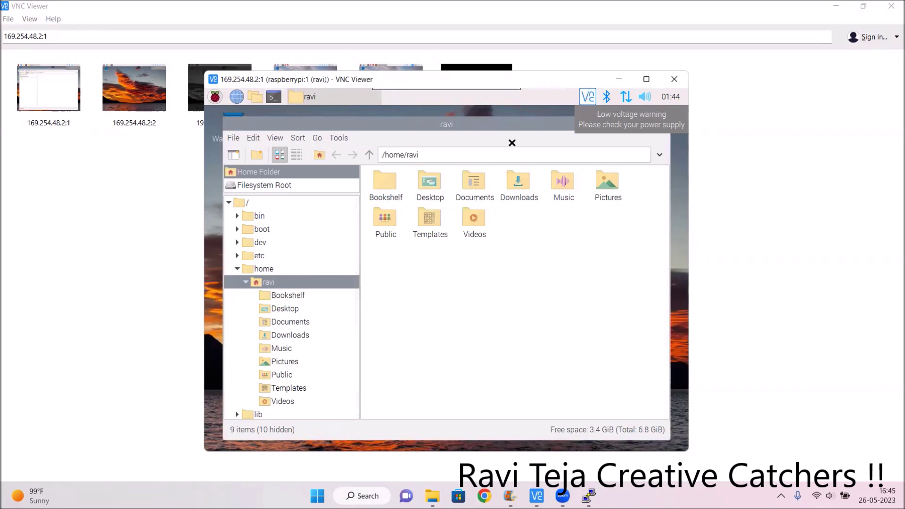
left_click_drag(522, 124, 505, 180)
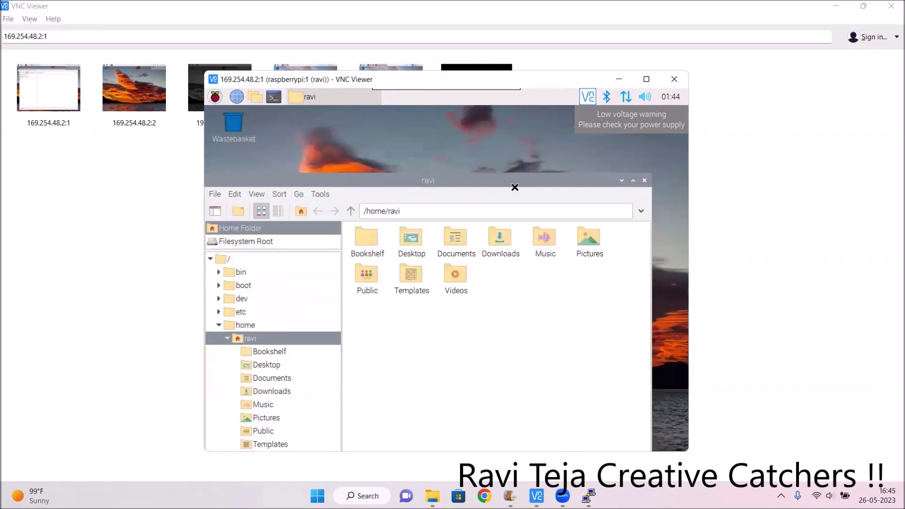
left_click(645, 186)
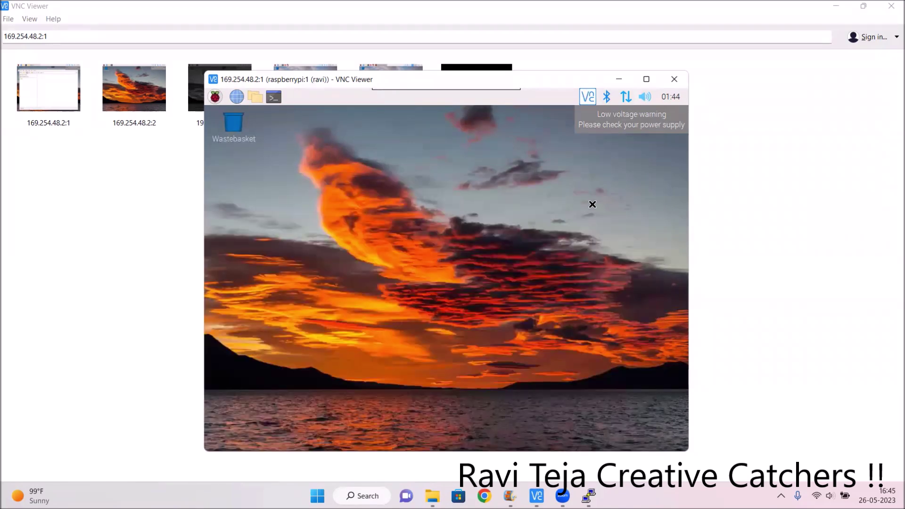